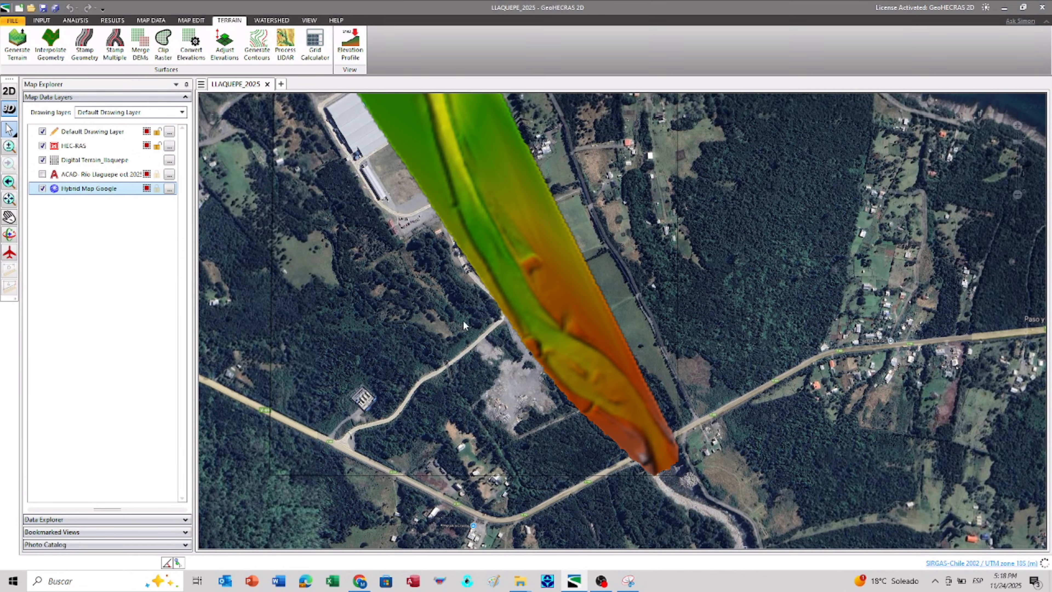
# Examine the Digital Terrain_llaquepe surface in 3D, following the river channel from the bridge down to the coast
pyautogui.click(12, 110)
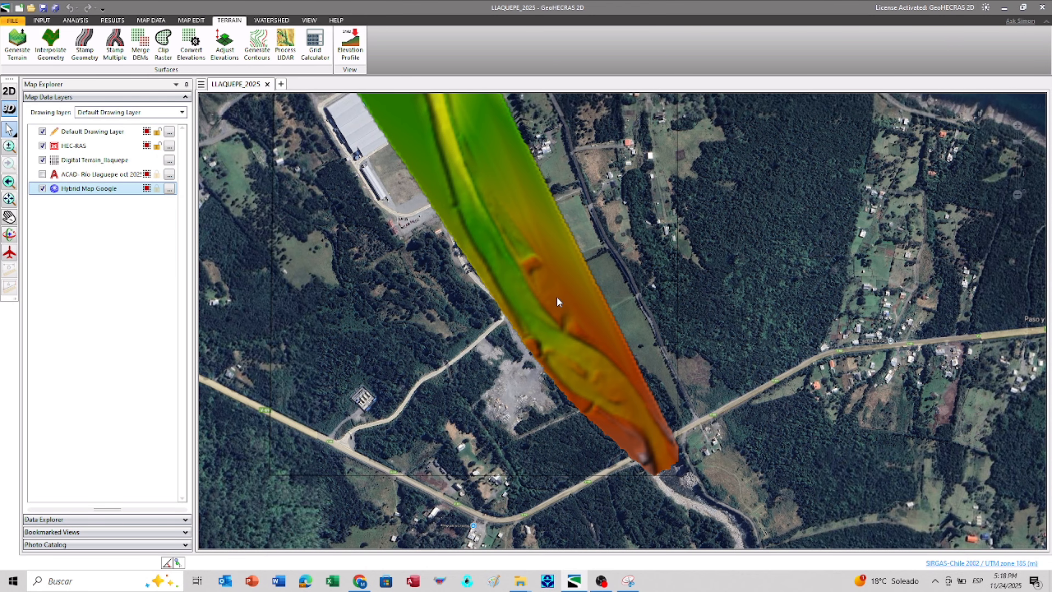
pyautogui.click(9, 235)
pyautogui.moveTo(551, 414); pyautogui.dragTo(639, 458)
pyautogui.moveTo(548, 279); pyautogui.dragTo(592, 353)
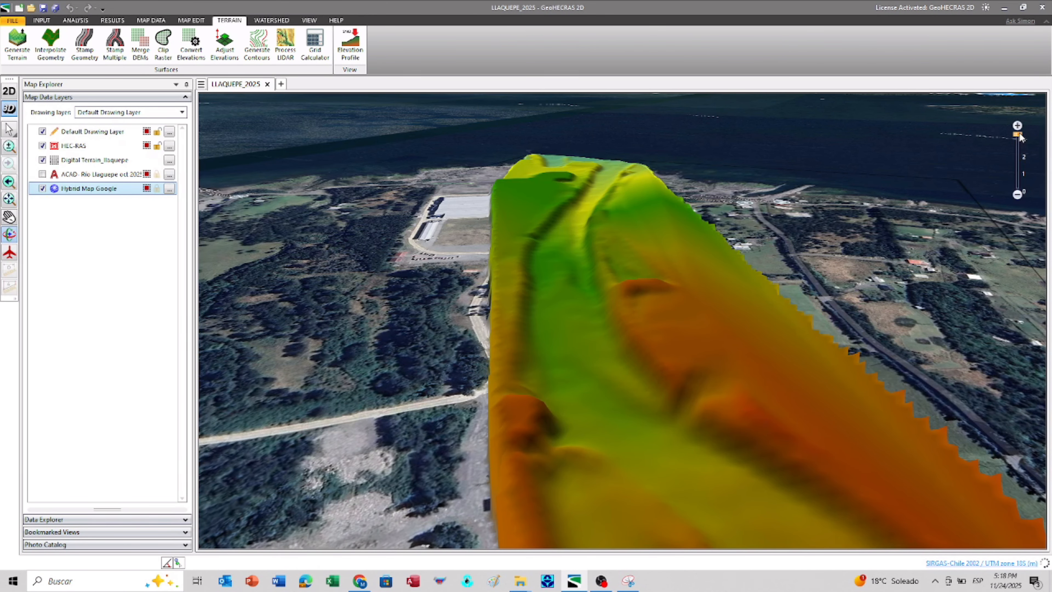
pyautogui.scroll(4, 566, 384)
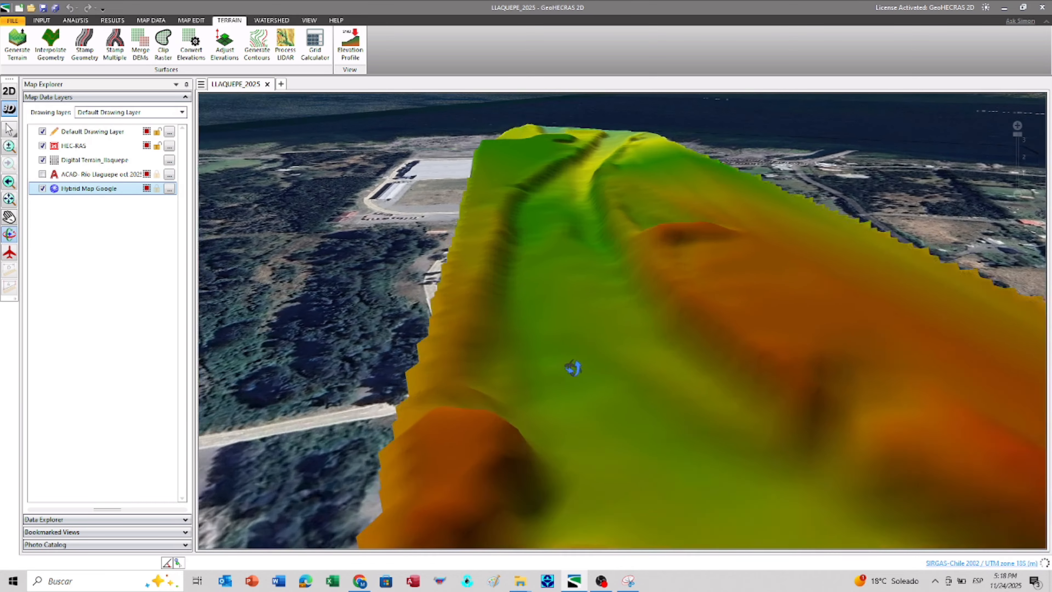
pyautogui.moveTo(572, 319)
pyautogui.mouseDown()
pyautogui.moveTo(568, 341)
pyautogui.moveTo(579, 310)
pyautogui.moveTo(566, 284)
pyautogui.mouseUp()
pyautogui.moveTo(571, 198)
pyautogui.mouseDown()
pyautogui.moveTo(580, 386)
pyautogui.moveTo(570, 439)
pyautogui.mouseUp()
pyautogui.moveTo(535, 188)
pyautogui.mouseDown()
pyautogui.moveTo(533, 260)
pyautogui.moveTo(488, 289)
pyautogui.mouseUp()
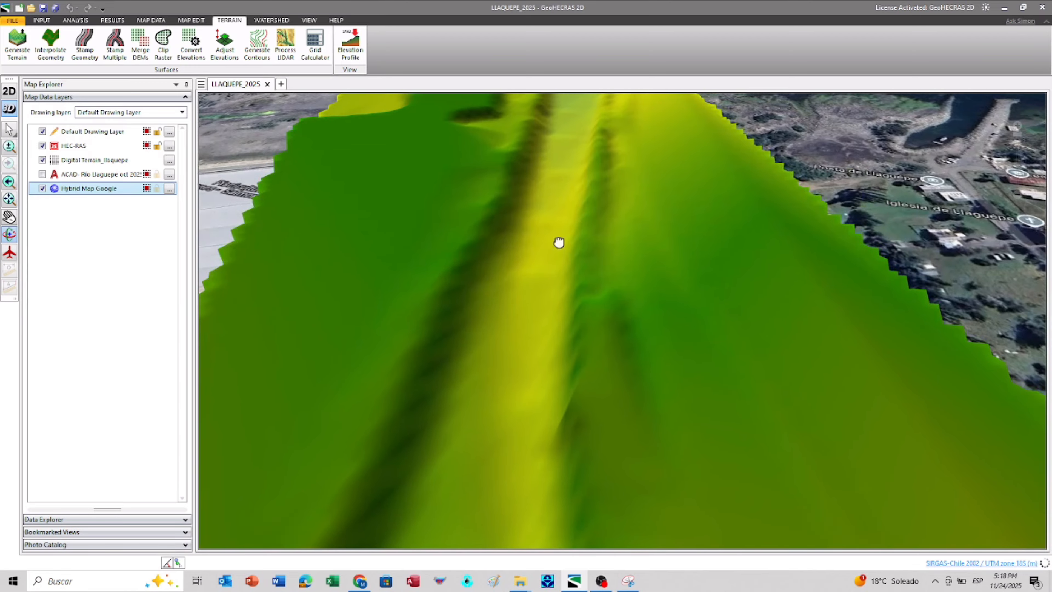
pyautogui.moveTo(559, 242); pyautogui.dragTo(542, 373)
pyautogui.moveTo(558, 273); pyautogui.dragTo(579, 356)
pyautogui.moveTo(601, 319); pyautogui.dragTo(567, 296)
pyautogui.scroll(-6, 567, 296)
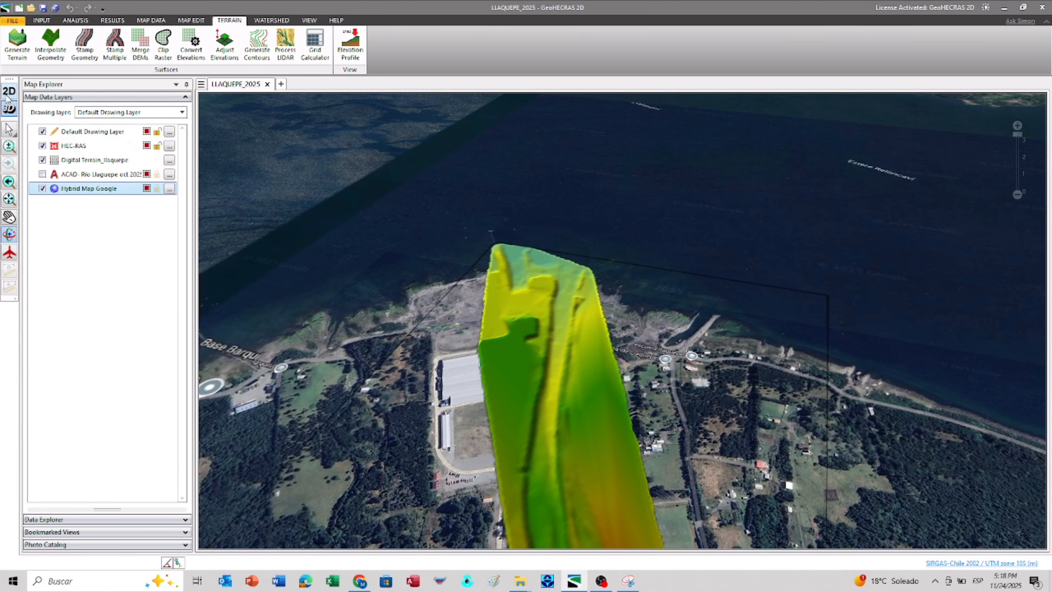
# Return to the 2D view and make the Digital Terrain_llaquepe layer's elevation fill roughly half transparent
pyautogui.click(9, 94)
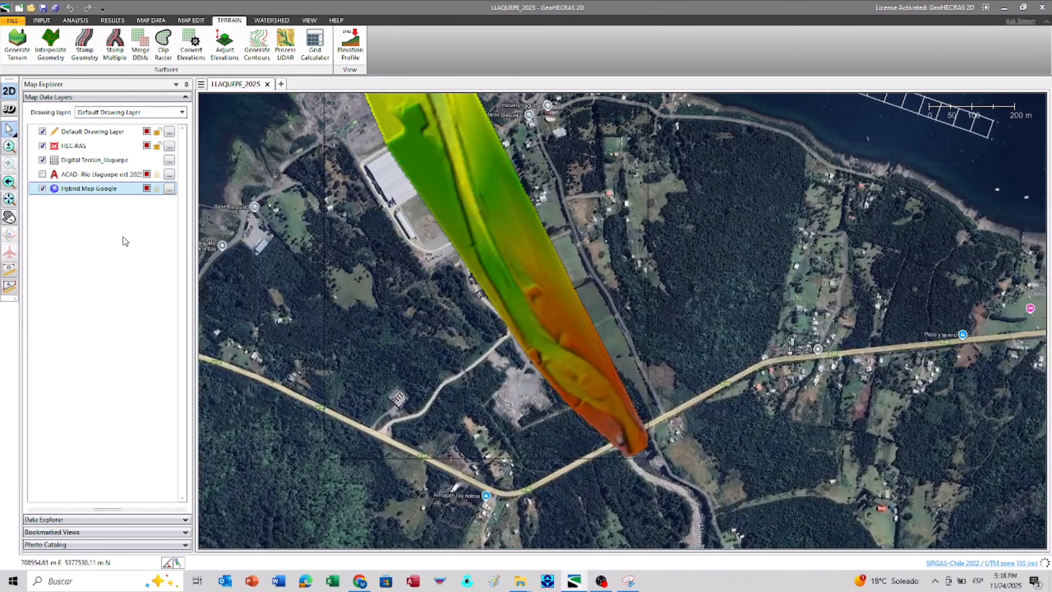
pyautogui.click(169, 160)
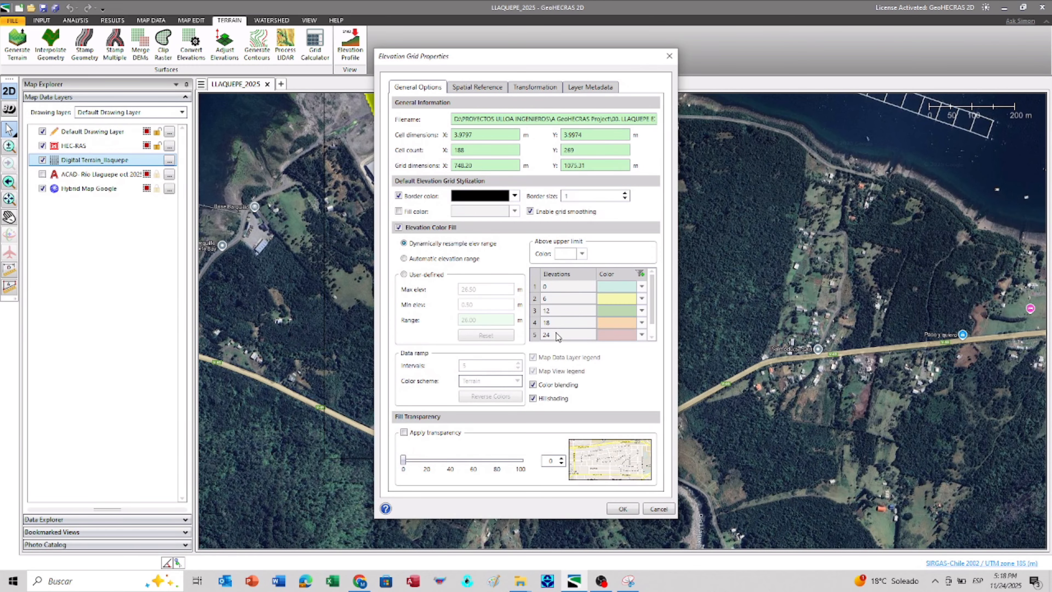
pyautogui.moveTo(404, 461); pyautogui.dragTo(466, 461)
pyautogui.click(622, 509)
# Show the ACAD Rio Llaquepe survey layer over the terrain and aerial imagery around the bridge
pyautogui.scroll(5, 586, 431)
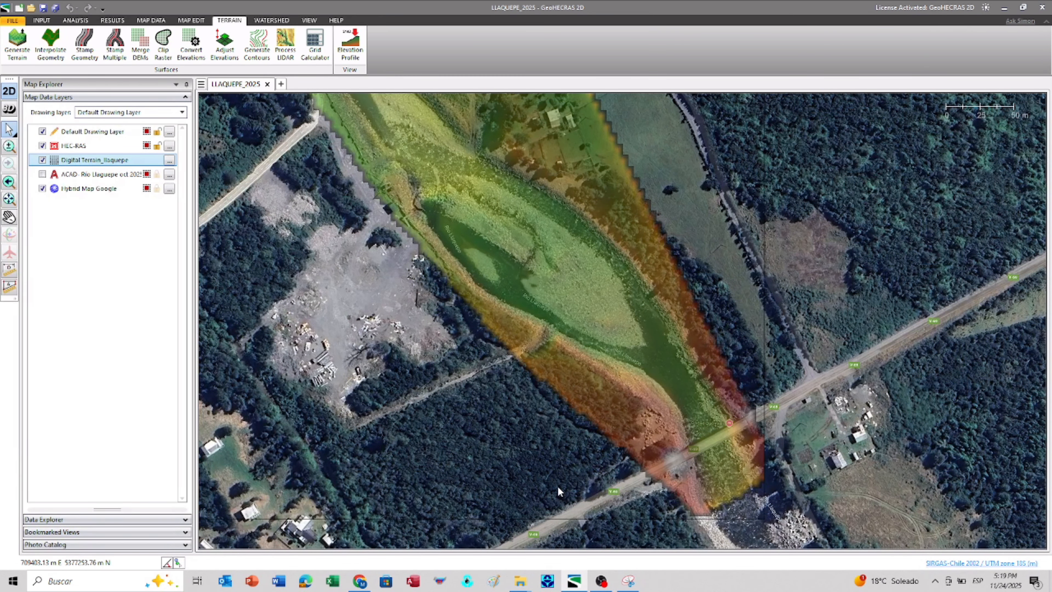
pyautogui.scroll(3, 726, 418)
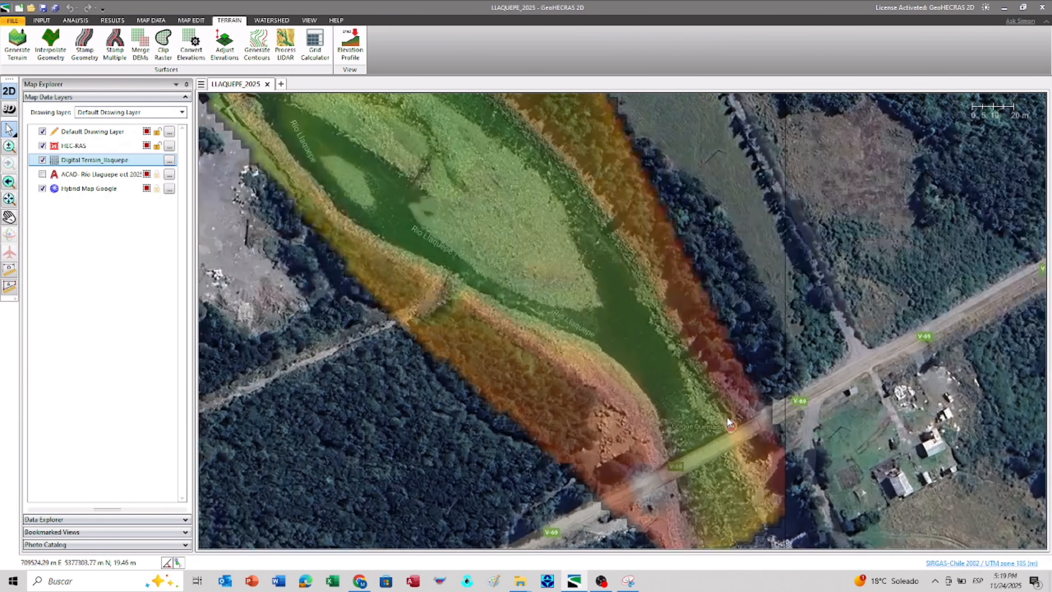
pyautogui.scroll(3, 728, 383)
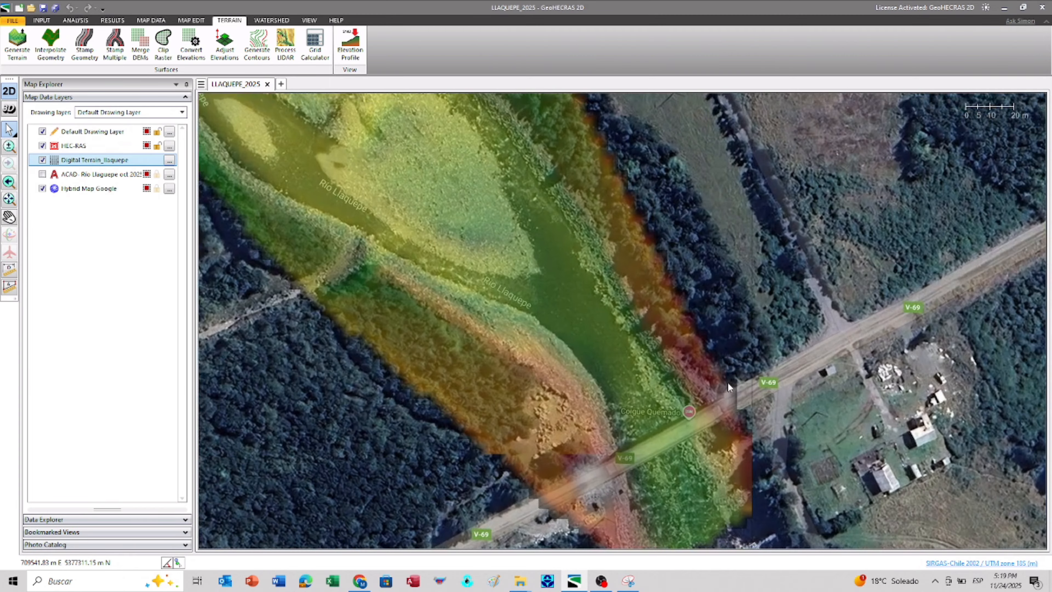
pyautogui.scroll(-2, 713, 384)
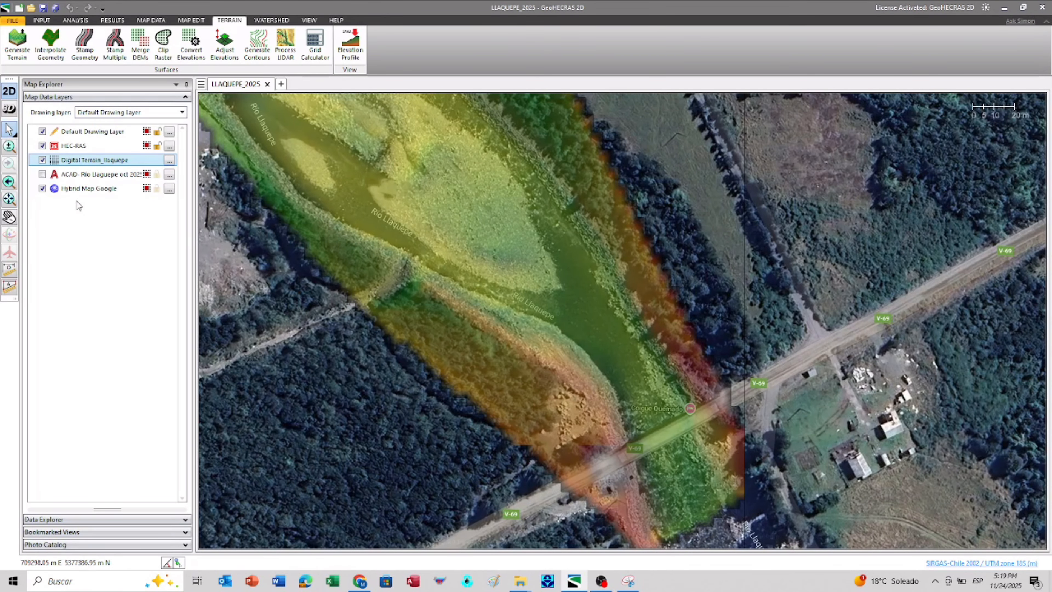
pyautogui.click(42, 174)
# Examine the survey linework and points along the river, from the bridge downstream past the gravel bars and back
pyautogui.scroll(1, 675, 395)
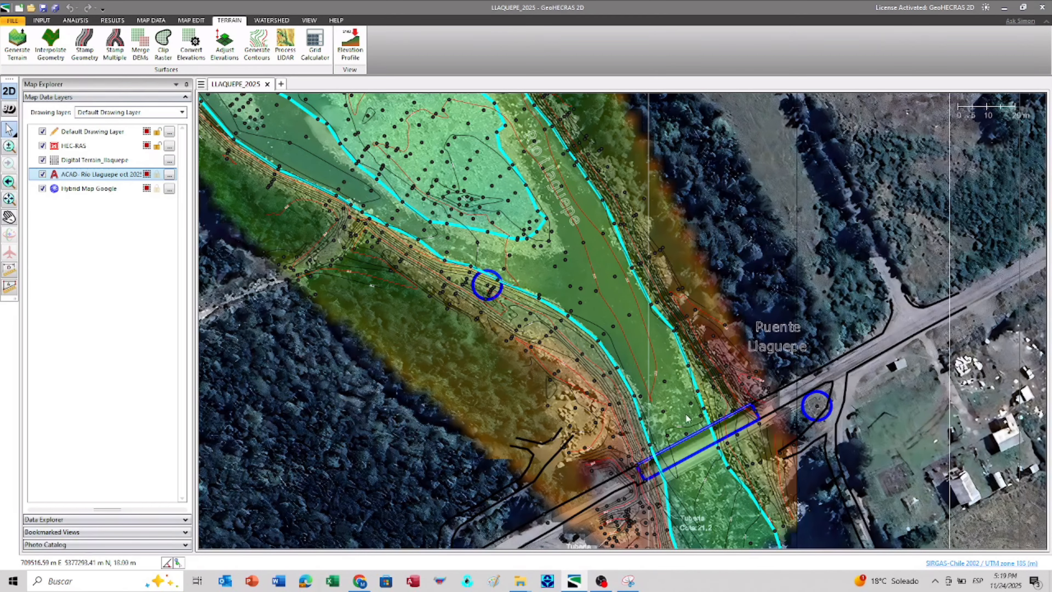
pyautogui.moveTo(675, 400); pyautogui.dragTo(658, 459)
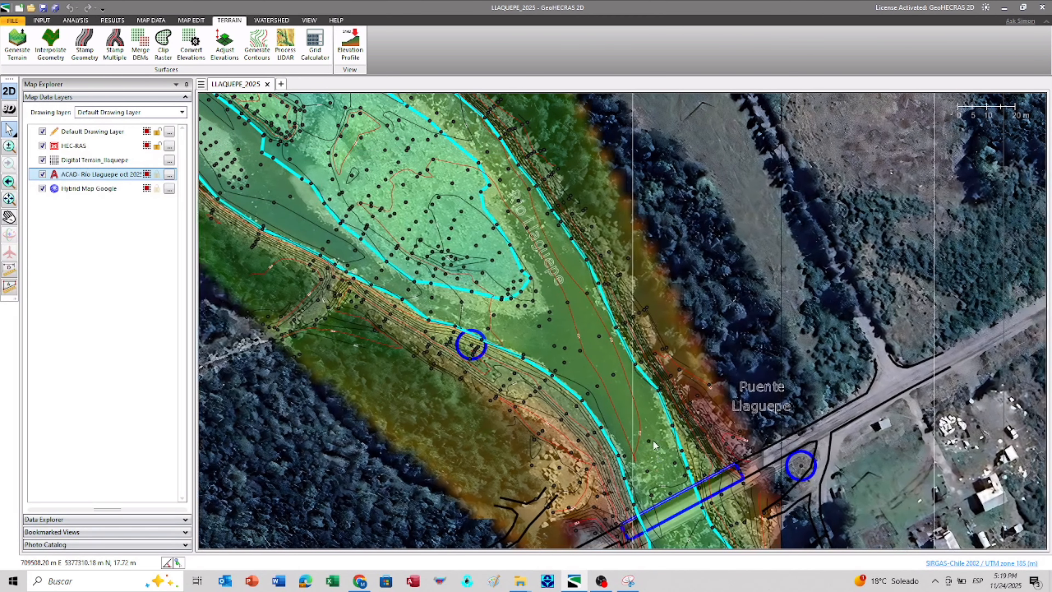
pyautogui.scroll(-1, 649, 447)
pyautogui.scroll(-1, 648, 448)
pyautogui.scroll(-1, 647, 442)
pyautogui.moveTo(476, 216); pyautogui.dragTo(646, 468)
pyautogui.moveTo(477, 198); pyautogui.dragTo(655, 464)
pyautogui.moveTo(683, 401); pyautogui.dragTo(572, 170)
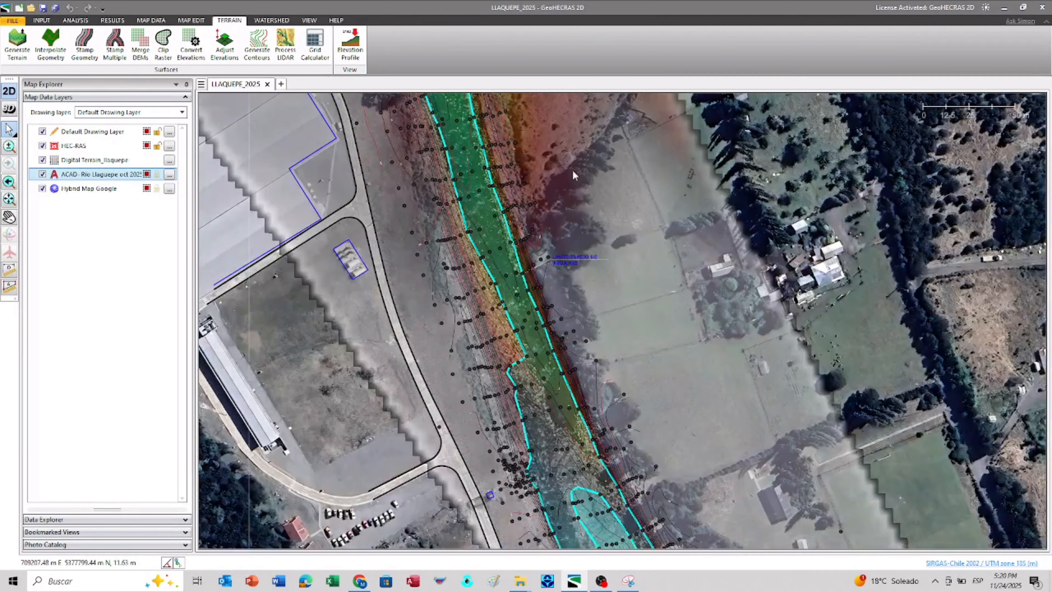
pyautogui.moveTo(657, 385); pyautogui.dragTo(615, 212)
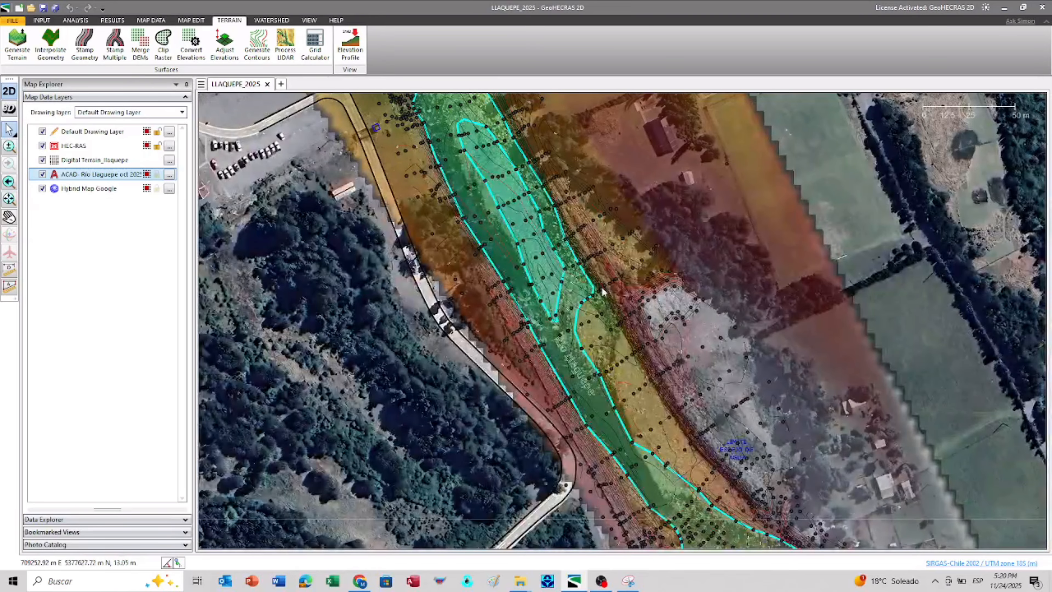
pyautogui.scroll(-2, 603, 293)
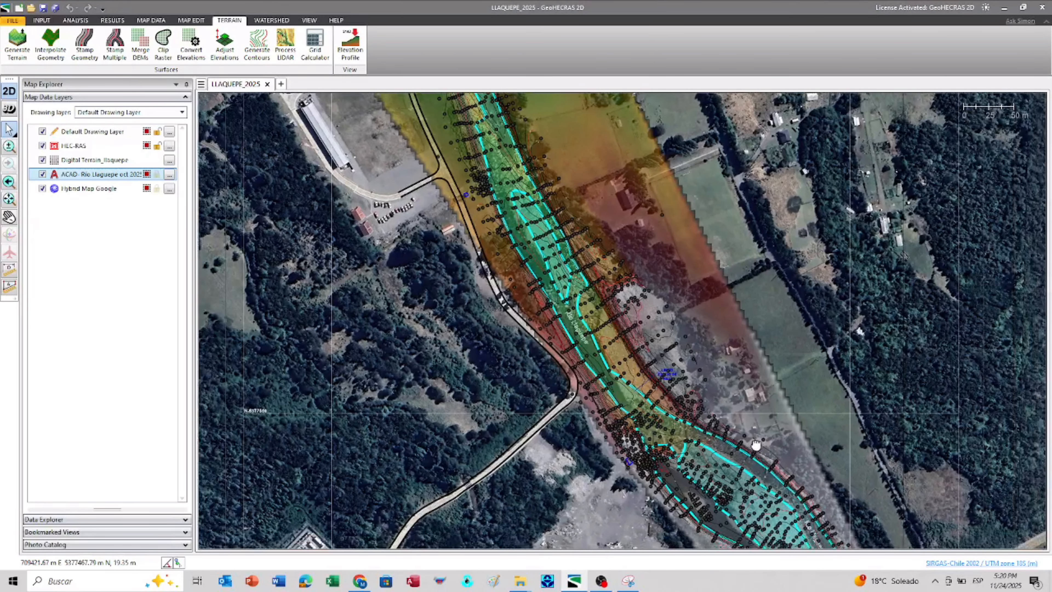
pyautogui.scroll(4, 642, 434)
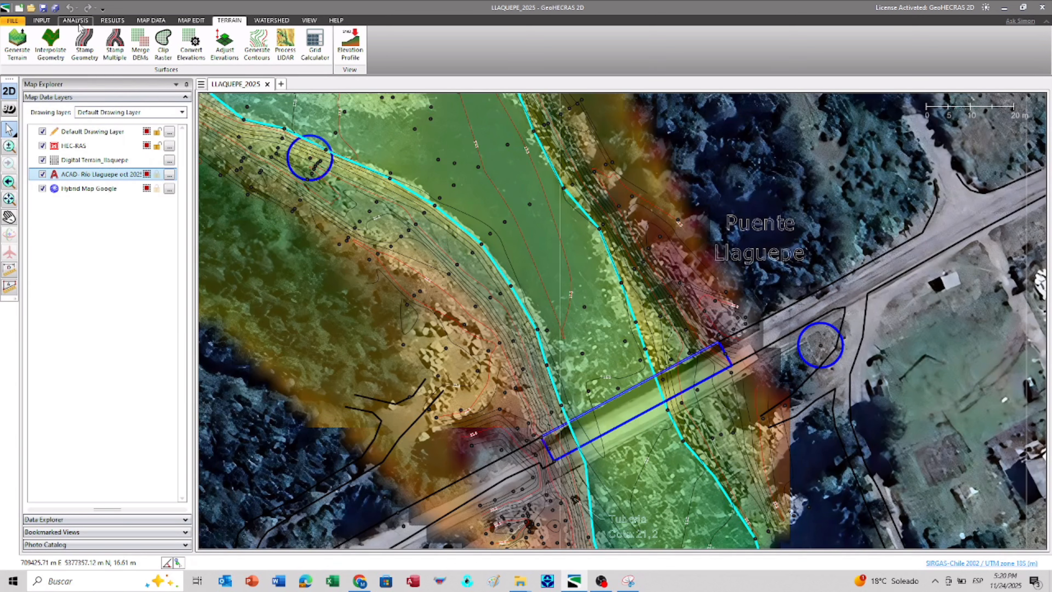
# Start a river reach just upstream of the Llaquepe bridge and trace it downstream over the gravel bar for about 220 m
pyautogui.click(42, 20)
pyautogui.click(127, 44)
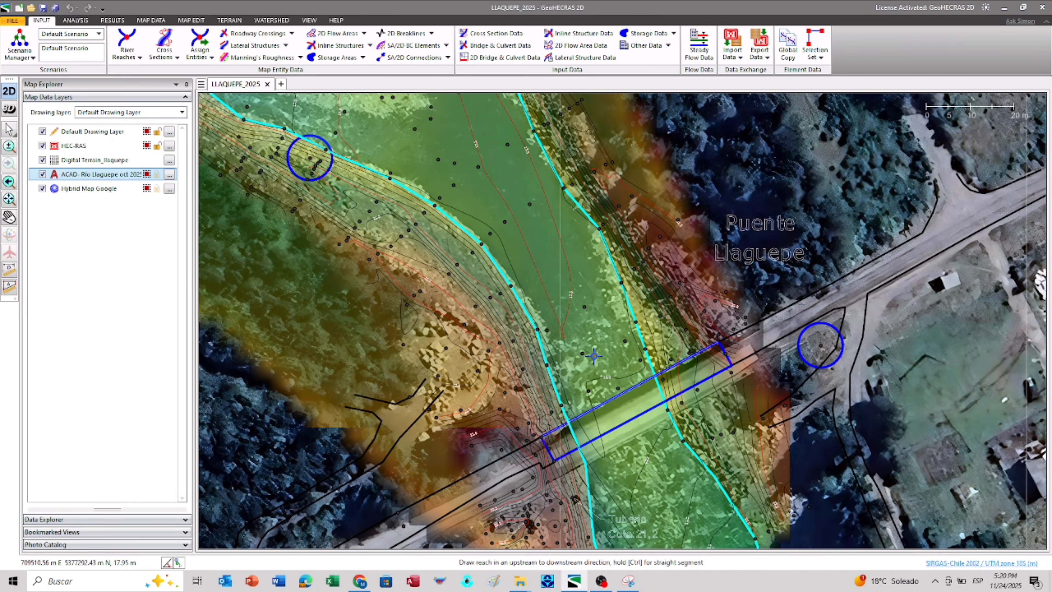
pyautogui.scroll(-2, 586, 338)
pyautogui.scroll(-3, 586, 338)
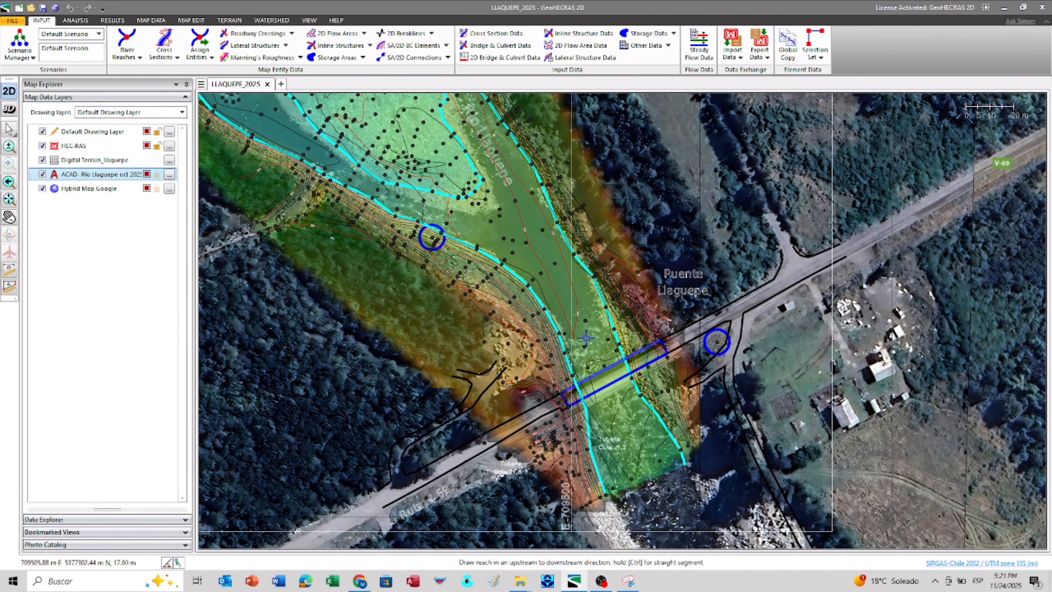
pyautogui.click(640, 462)
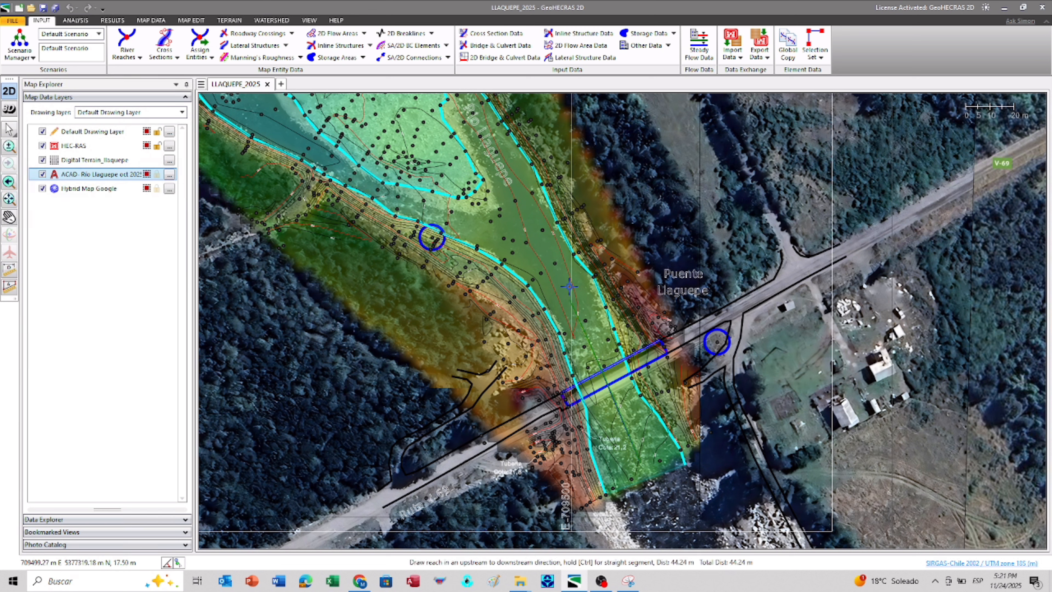
pyautogui.click(558, 270)
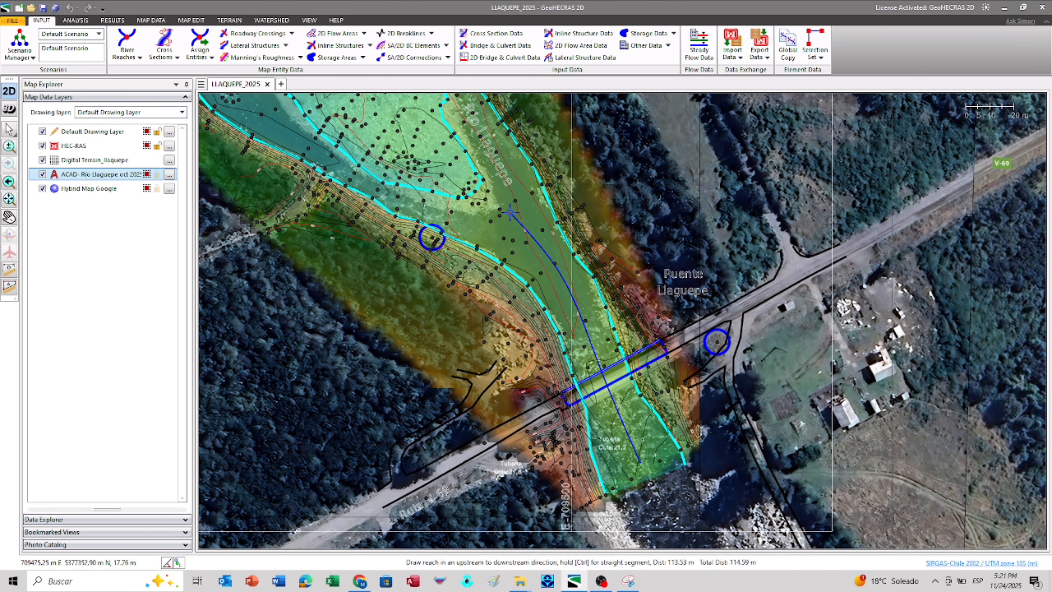
pyautogui.moveTo(506, 232); pyautogui.dragTo(646, 447)
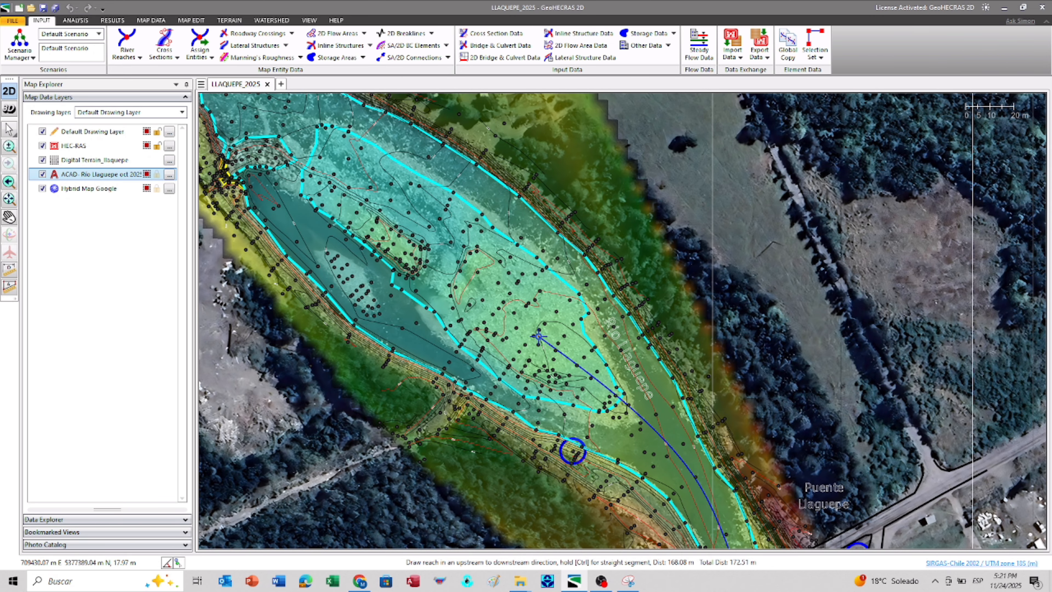
pyautogui.click(452, 252)
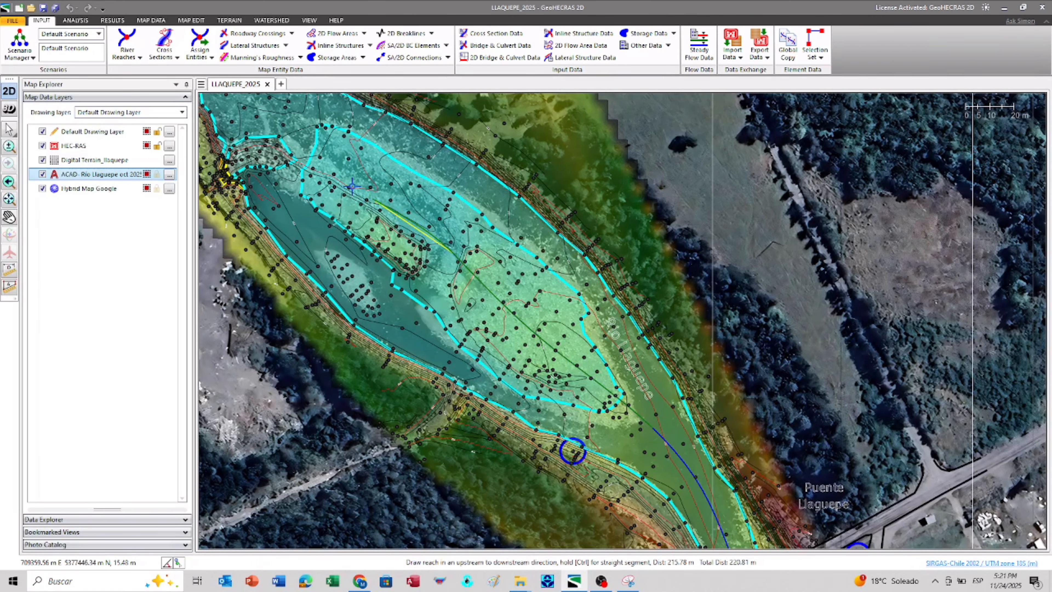
pyautogui.click(347, 173)
# Extend the river reach downstream along the channel centreline to about 860 m total, alongside the large warehouses
pyautogui.moveTo(354, 173); pyautogui.dragTo(513, 414)
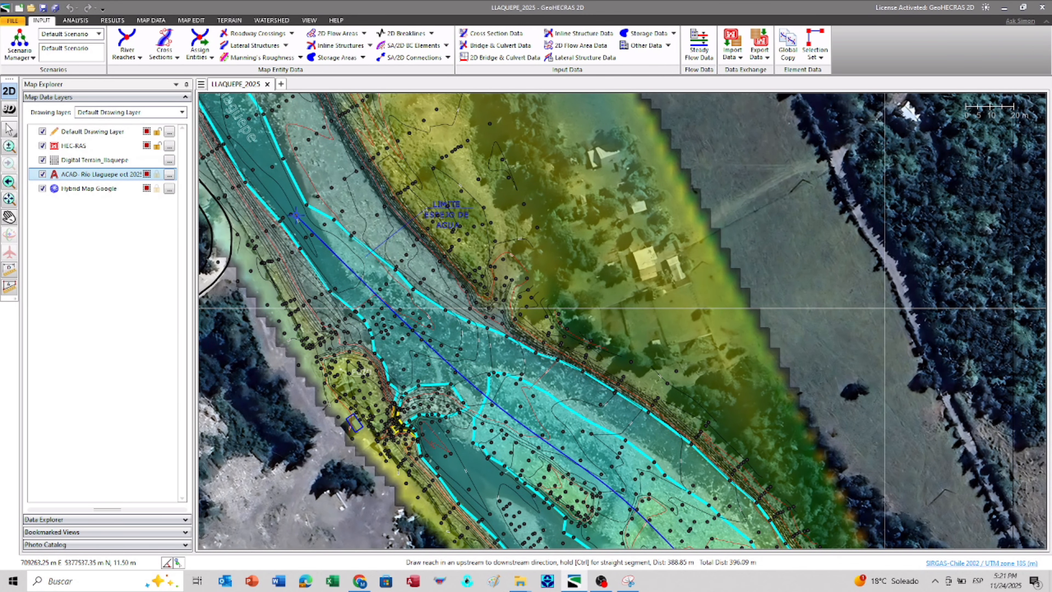
pyautogui.moveTo(296, 215); pyautogui.dragTo(548, 545)
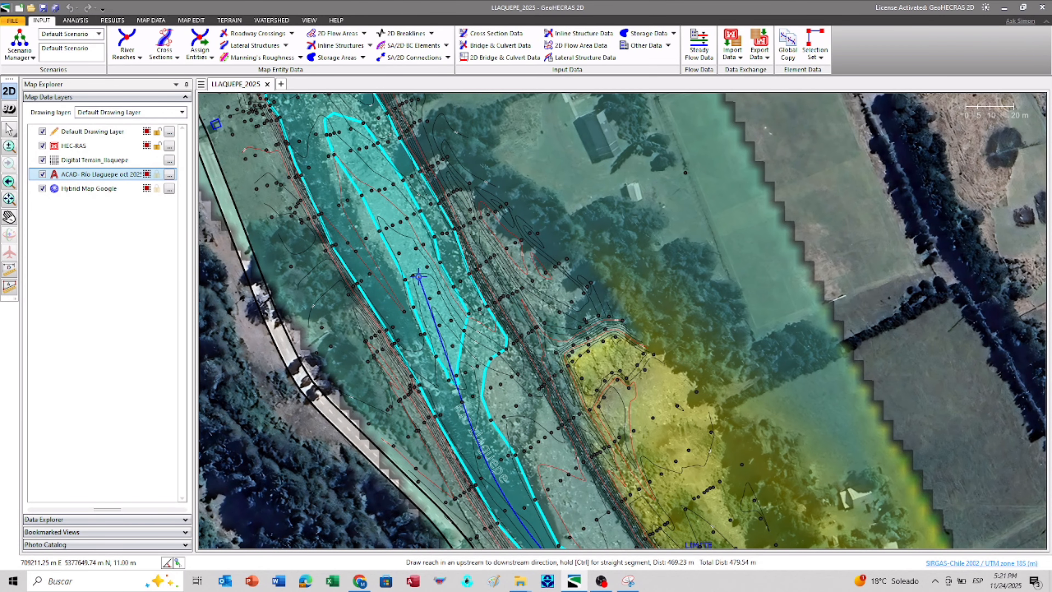
pyautogui.click(360, 161)
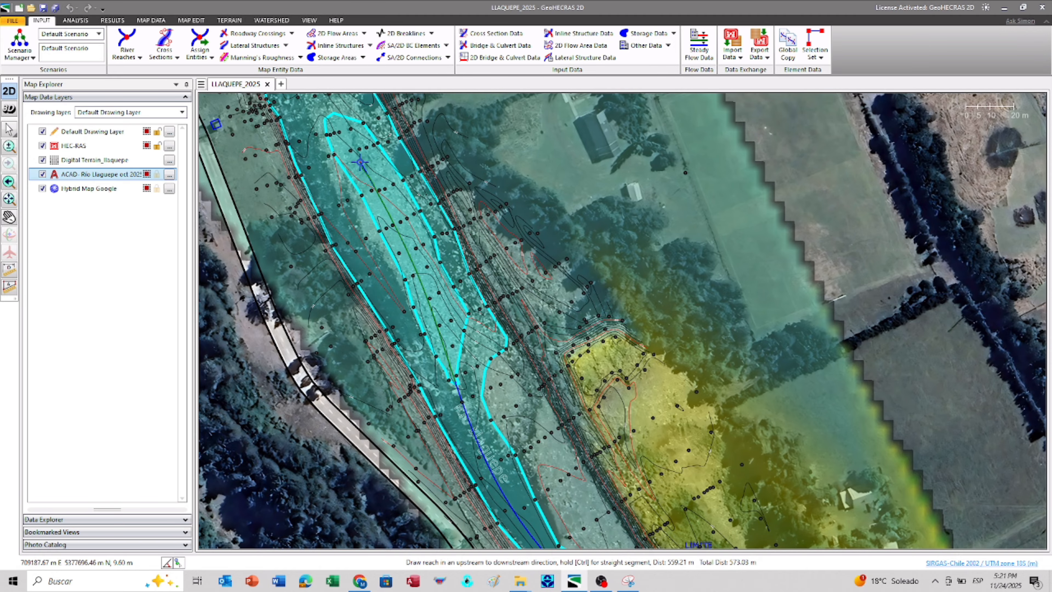
pyautogui.moveTo(361, 164); pyautogui.dragTo(495, 505)
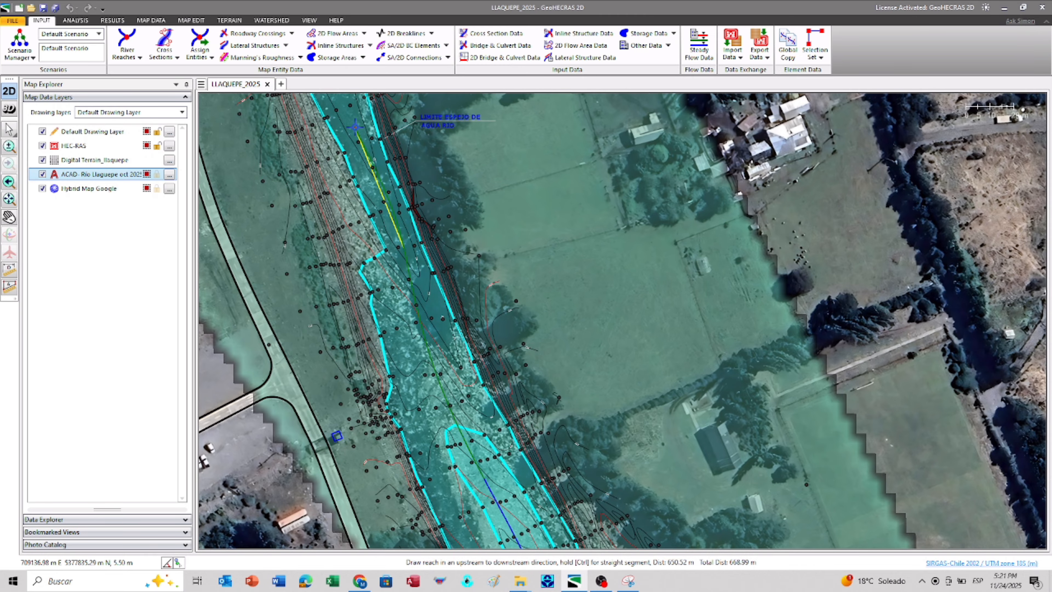
pyautogui.moveTo(359, 139); pyautogui.dragTo(516, 476)
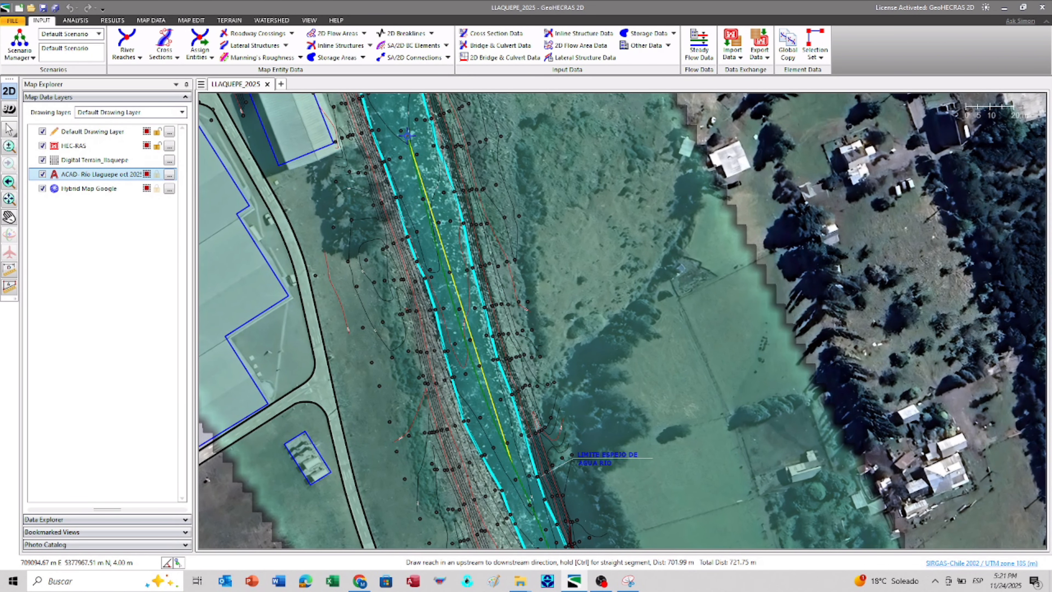
pyautogui.click(407, 136)
# Continue the river reach along the lower channel and finish it at the river mouth on the coast
pyautogui.moveTo(417, 145); pyautogui.dragTo(502, 557)
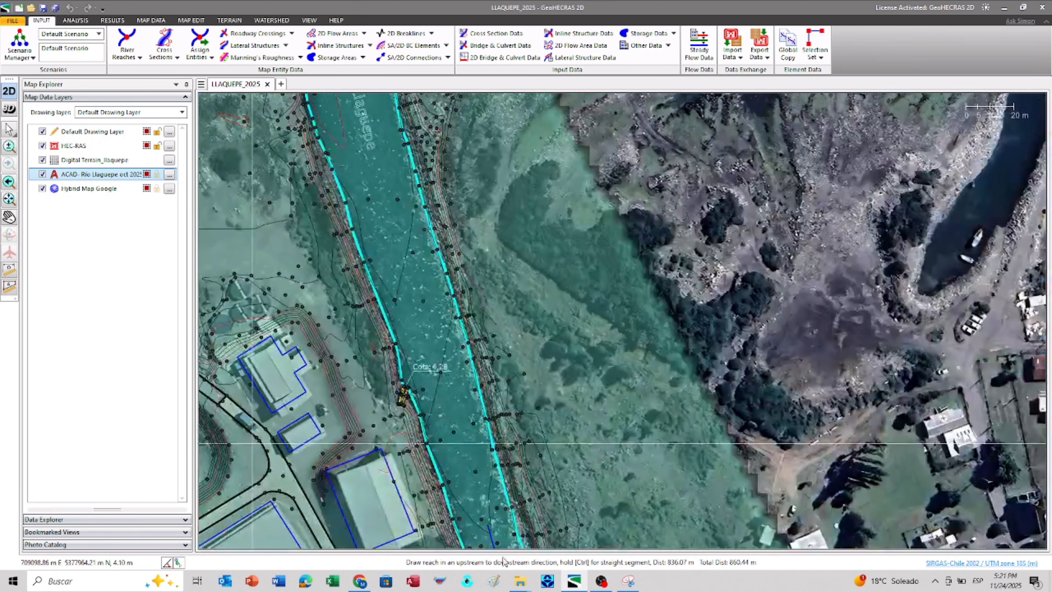
pyautogui.click(368, 141)
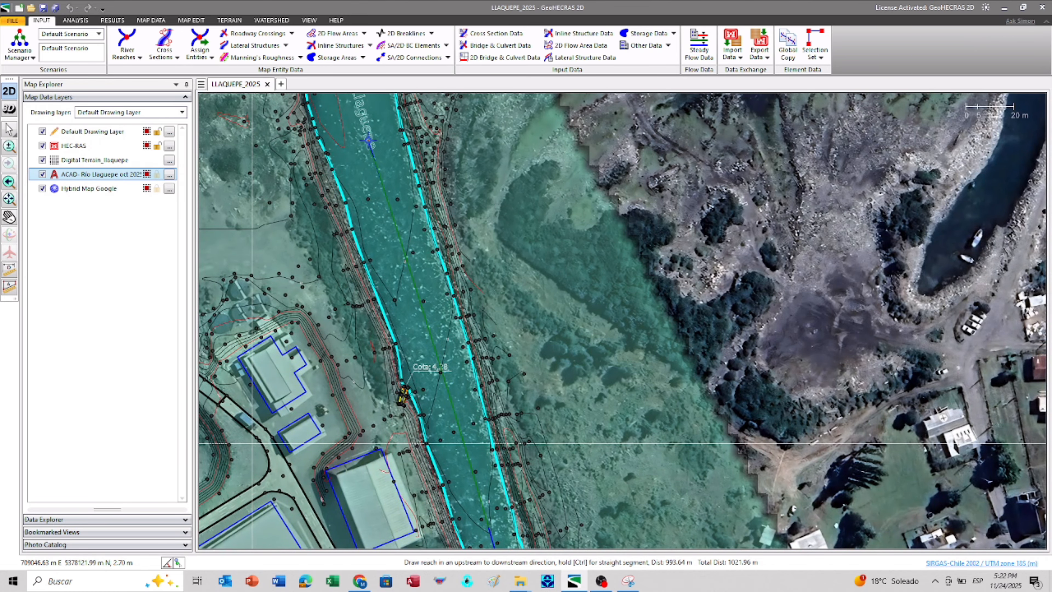
pyautogui.moveTo(396, 253); pyautogui.dragTo(481, 562)
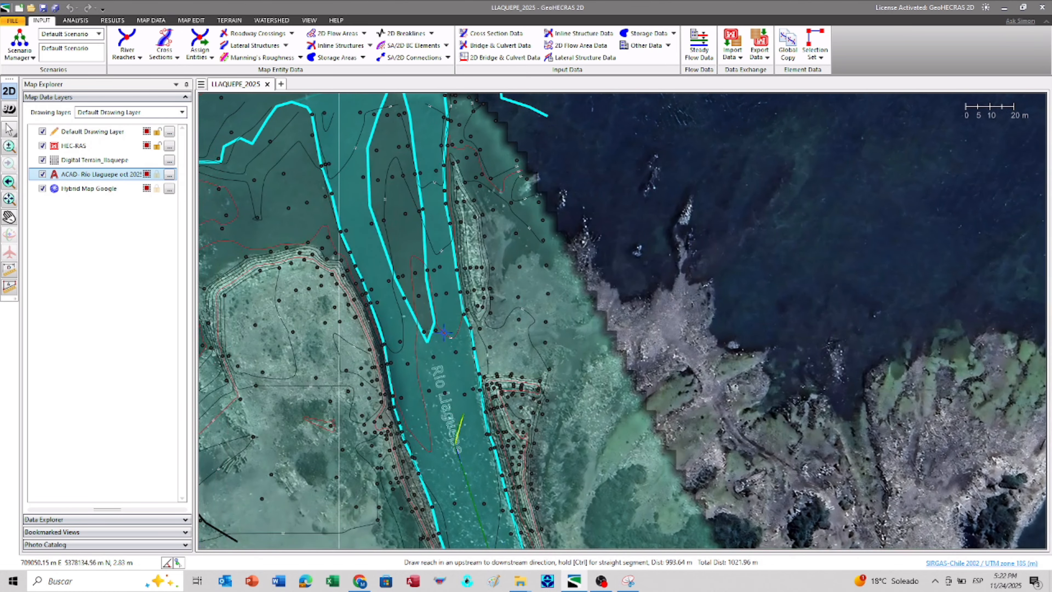
pyautogui.click(384, 132)
pyautogui.moveTo(383, 132); pyautogui.dragTo(470, 438)
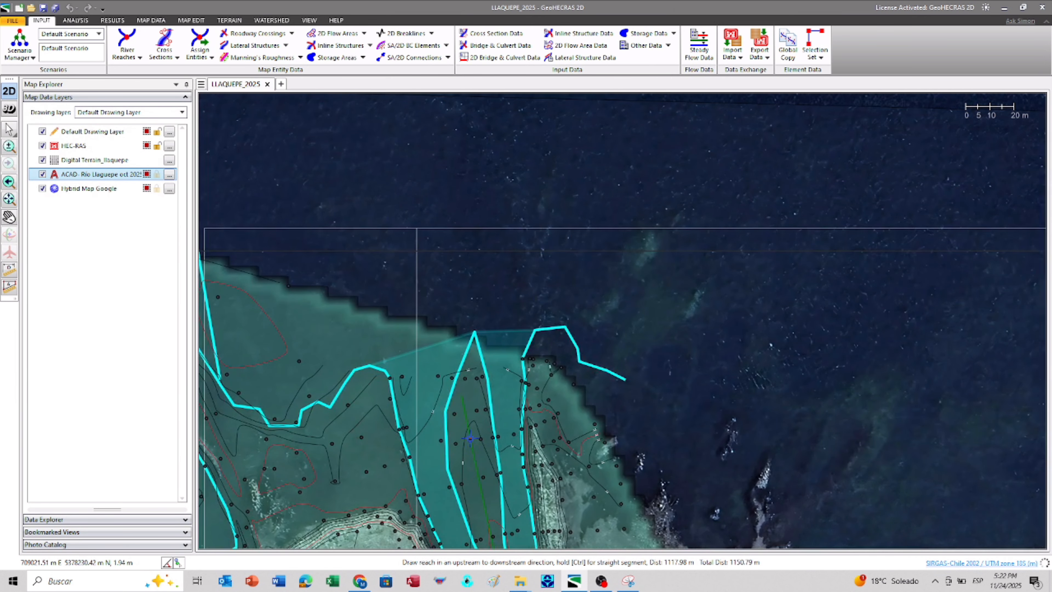
pyautogui.doubleClick(456, 325)
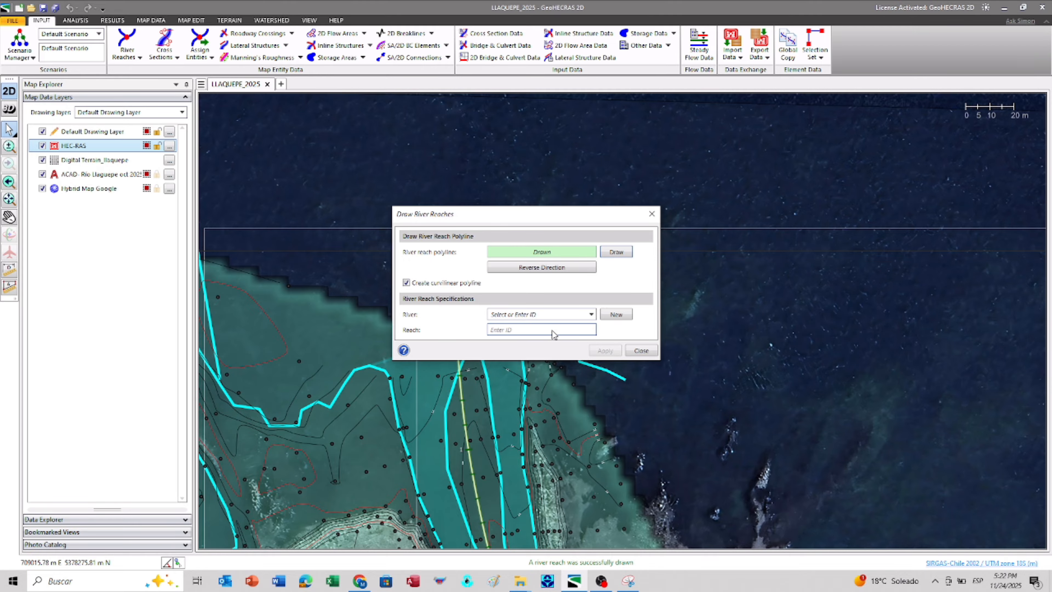
# Assign the drawn reach to a new river named Llaquepe with the reach name Rio, and create it
pyautogui.click(626, 318)
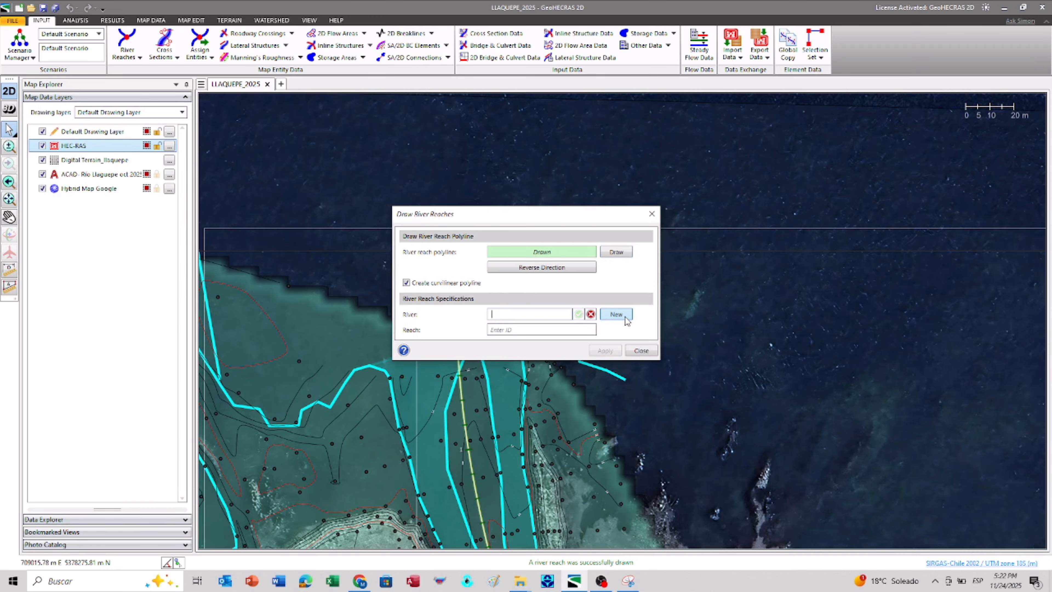
pyautogui.write('Lla')
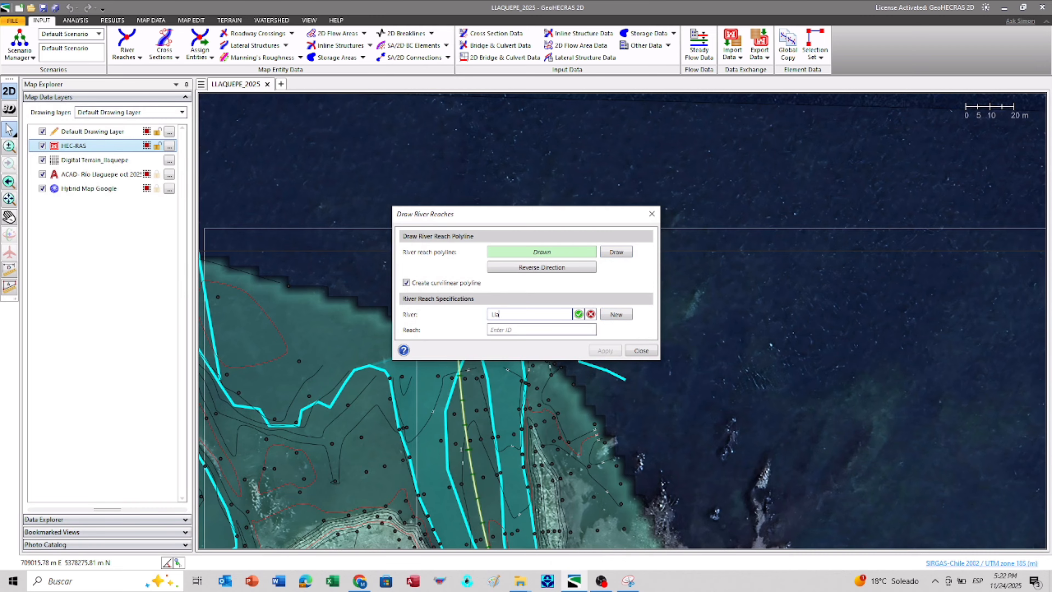
pyautogui.write('quepe')
pyautogui.click(565, 334)
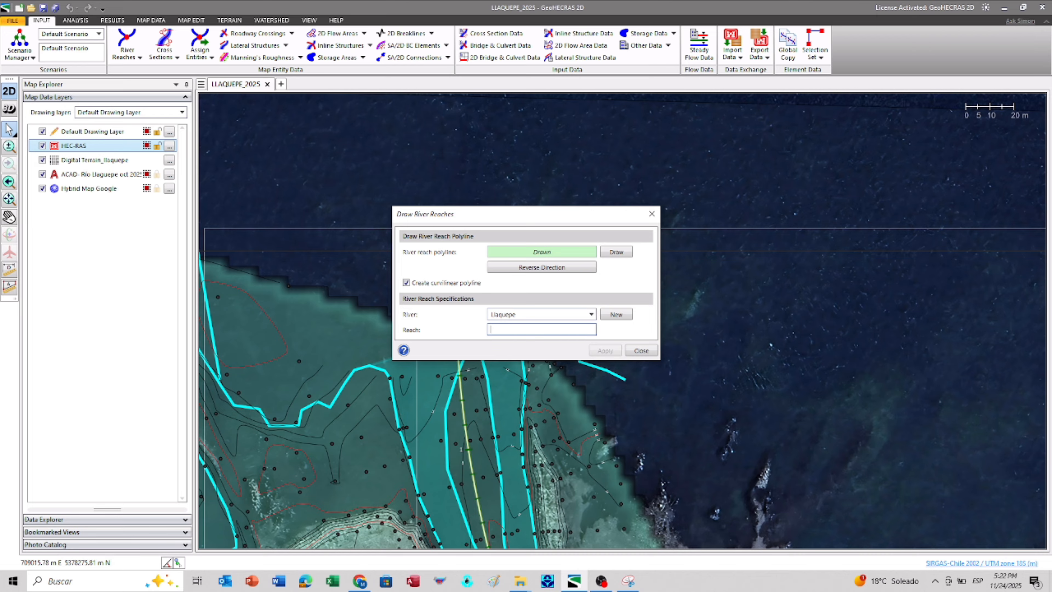
pyautogui.write('Rio')
pyautogui.click(606, 351)
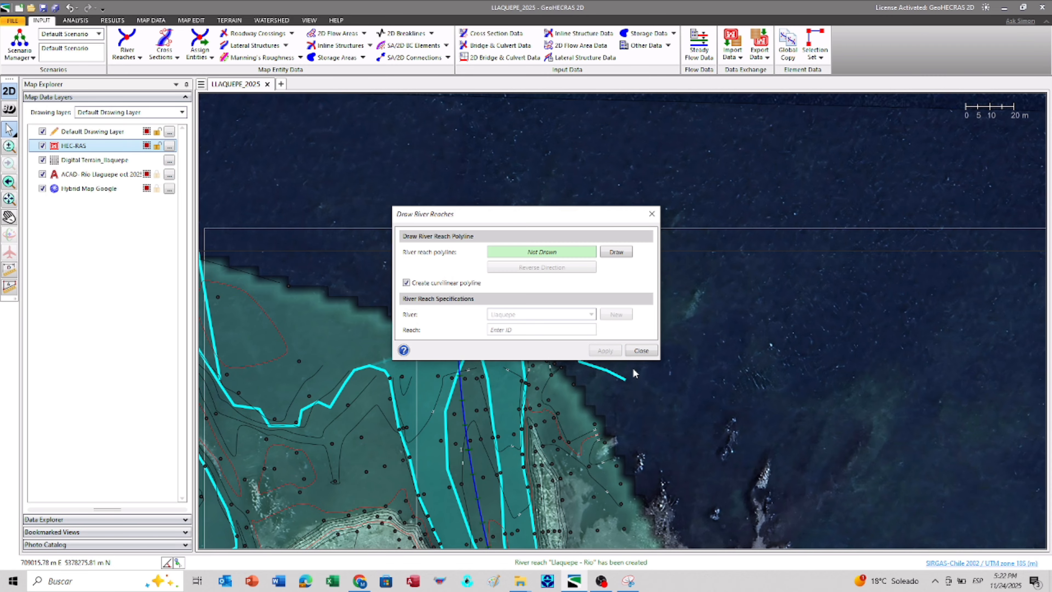
pyautogui.click(641, 350)
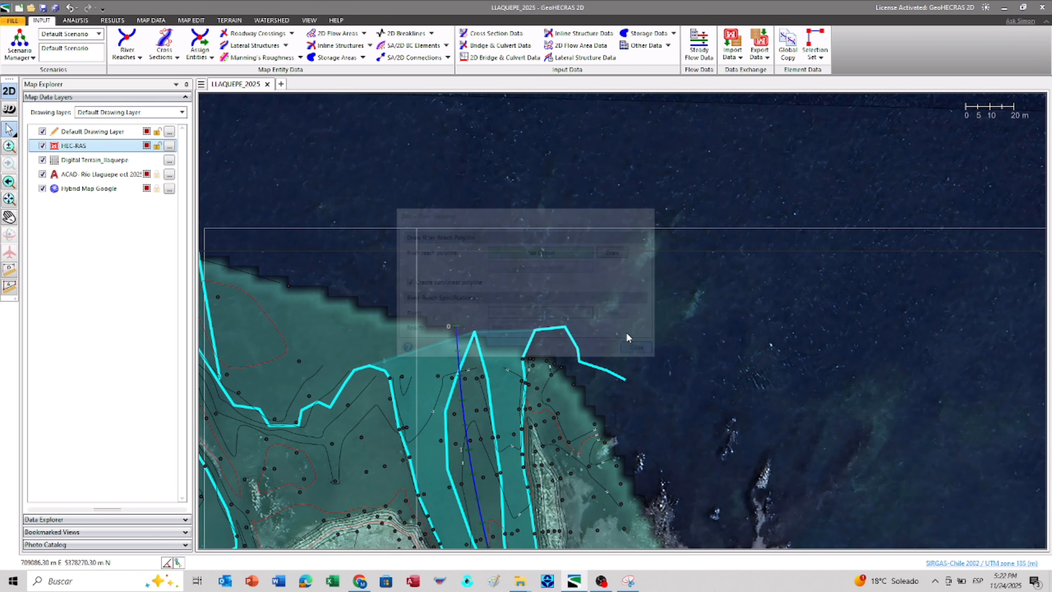
# Hide the Digital Terrain_llaquepe and Hybrid Map Google layers, with the view on the Llaquepe bridge
pyautogui.scroll(-3, 550, 336)
pyautogui.scroll(-1, 550, 336)
pyautogui.moveTo(607, 465); pyautogui.dragTo(420, 220)
pyautogui.scroll(-2, 435, 248)
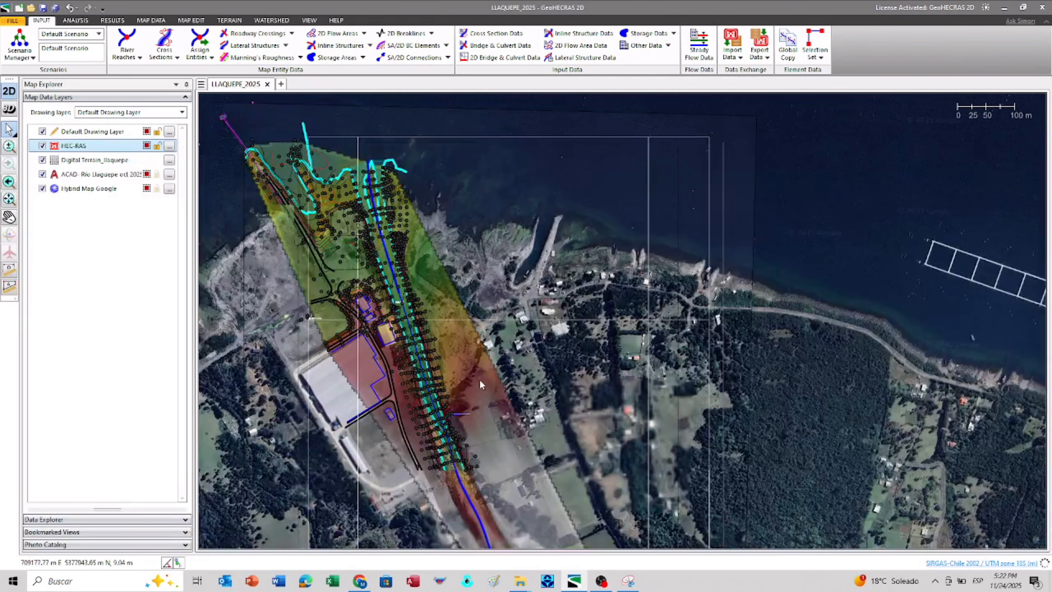
pyautogui.moveTo(479, 379); pyautogui.dragTo(452, 156)
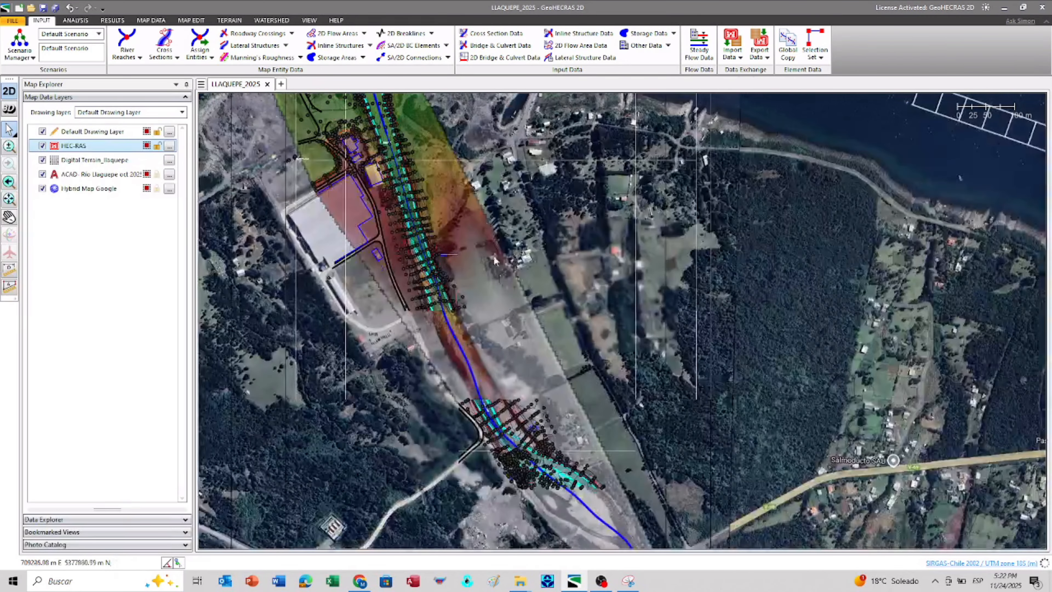
pyautogui.moveTo(592, 415); pyautogui.dragTo(522, 181)
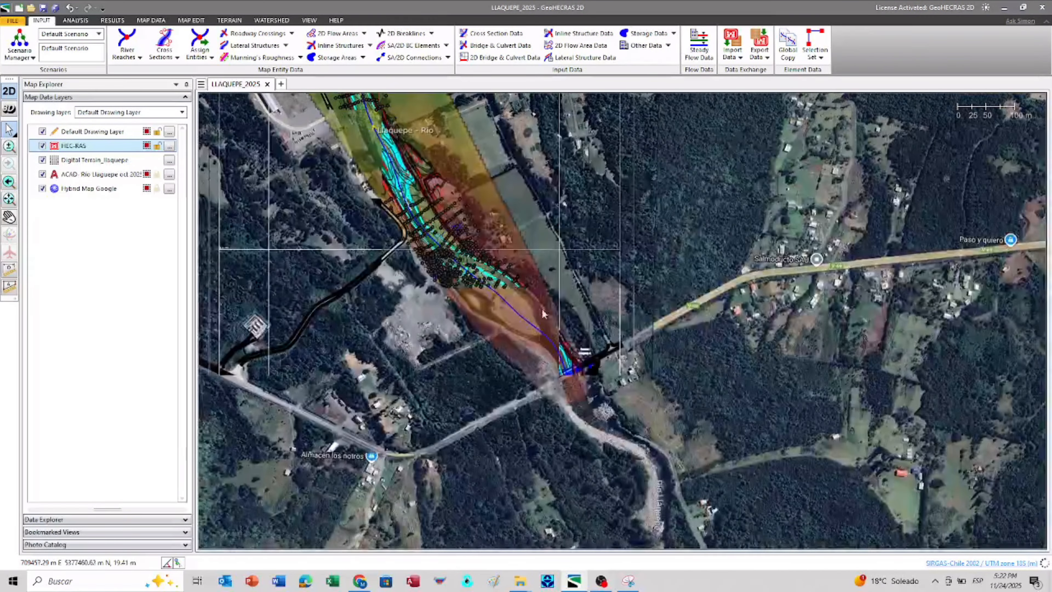
pyautogui.scroll(2, 581, 385)
pyautogui.scroll(4, 588, 387)
pyautogui.click(42, 160)
pyautogui.click(42, 188)
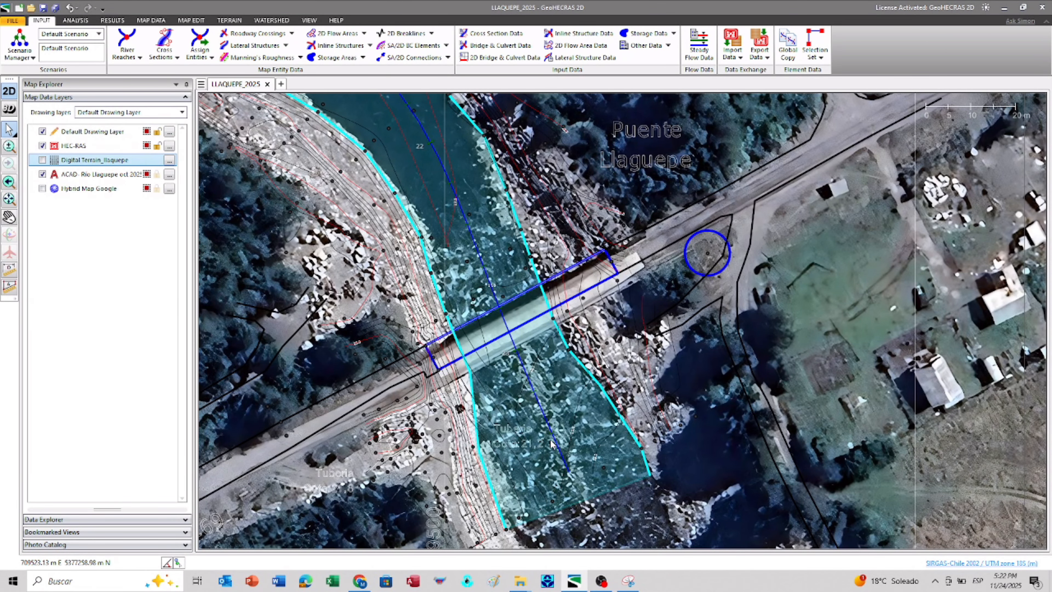
# Draw the first cross section, a straight line about 55 m long across the river just upstream of the bridge
pyautogui.click(177, 60)
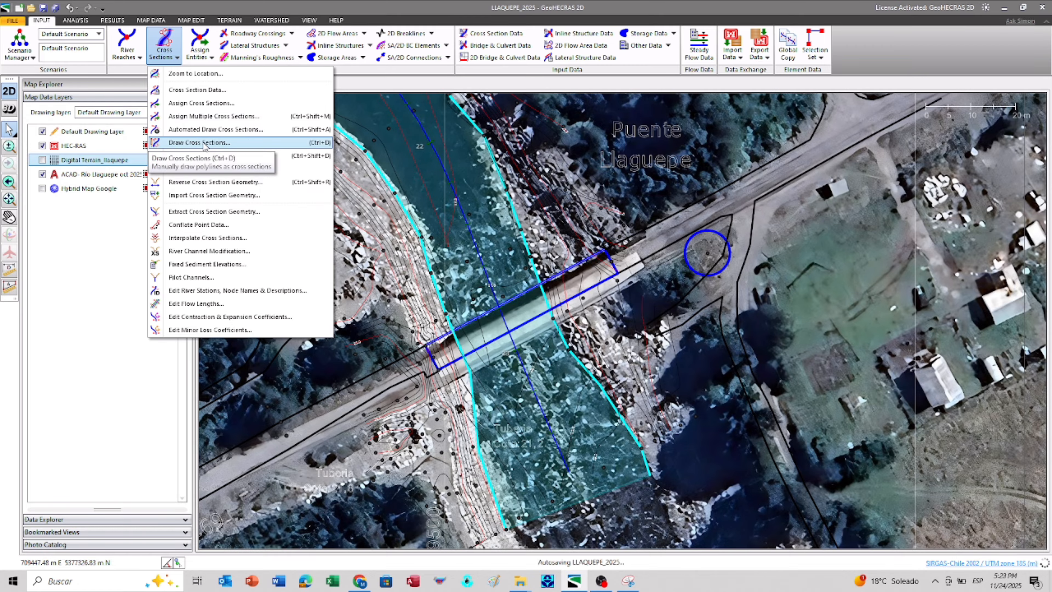
pyautogui.click(220, 139)
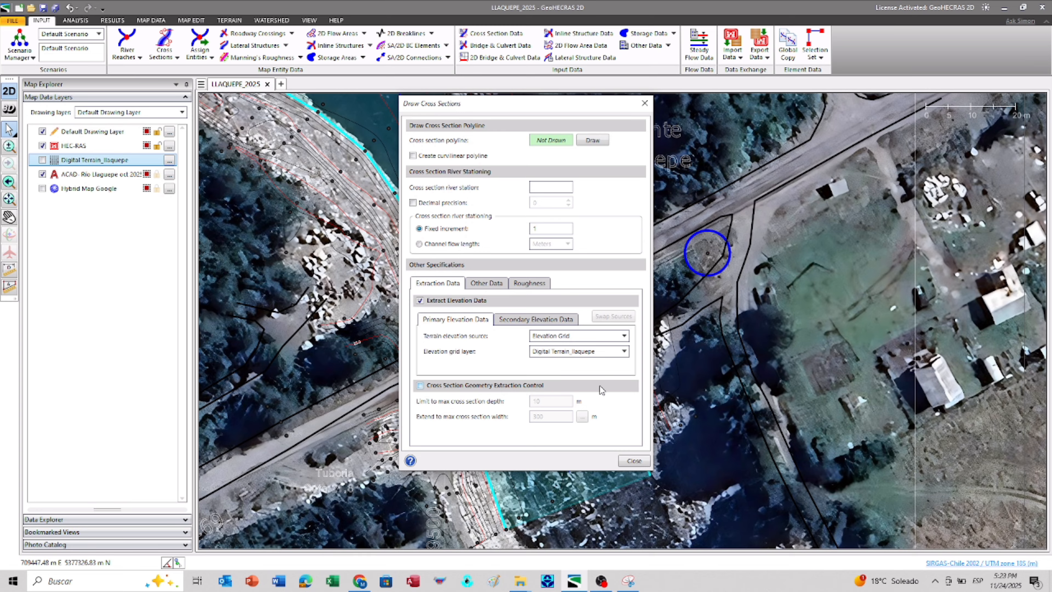
pyautogui.click(592, 140)
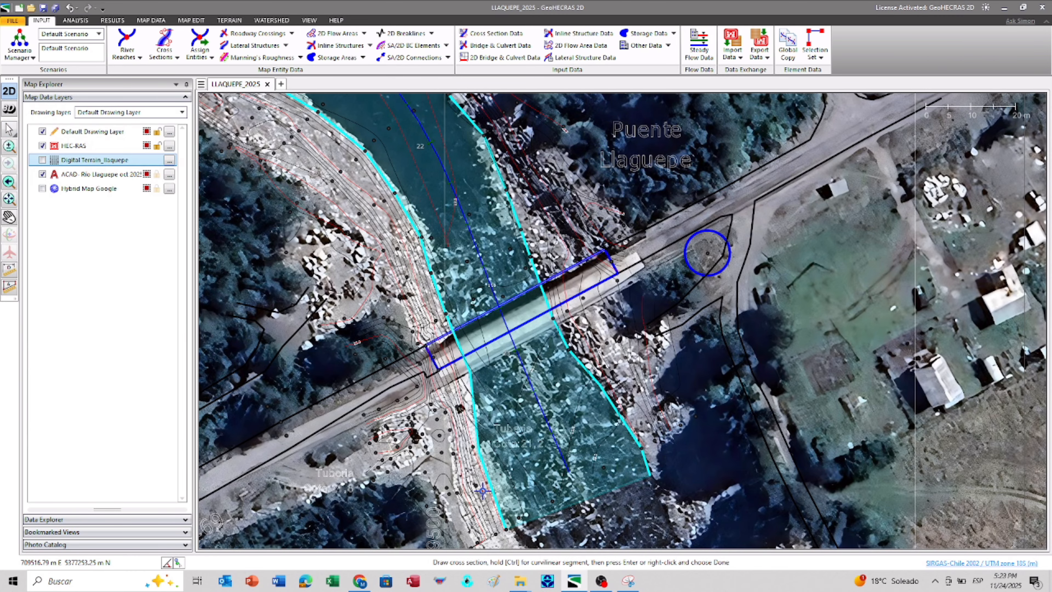
pyautogui.scroll(2, 466, 501)
pyautogui.scroll(1, 466, 501)
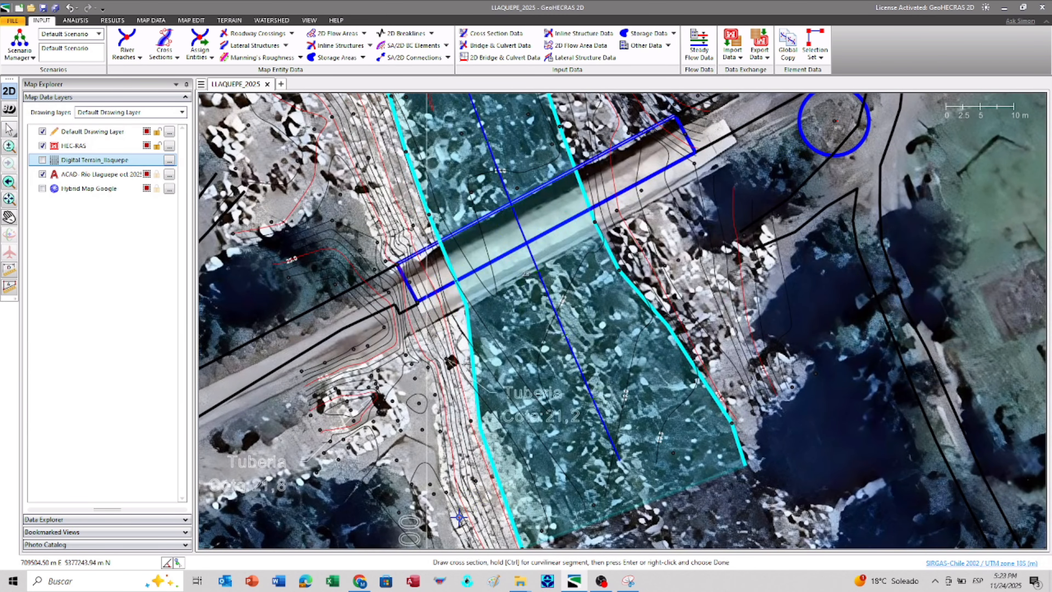
pyautogui.click(445, 460)
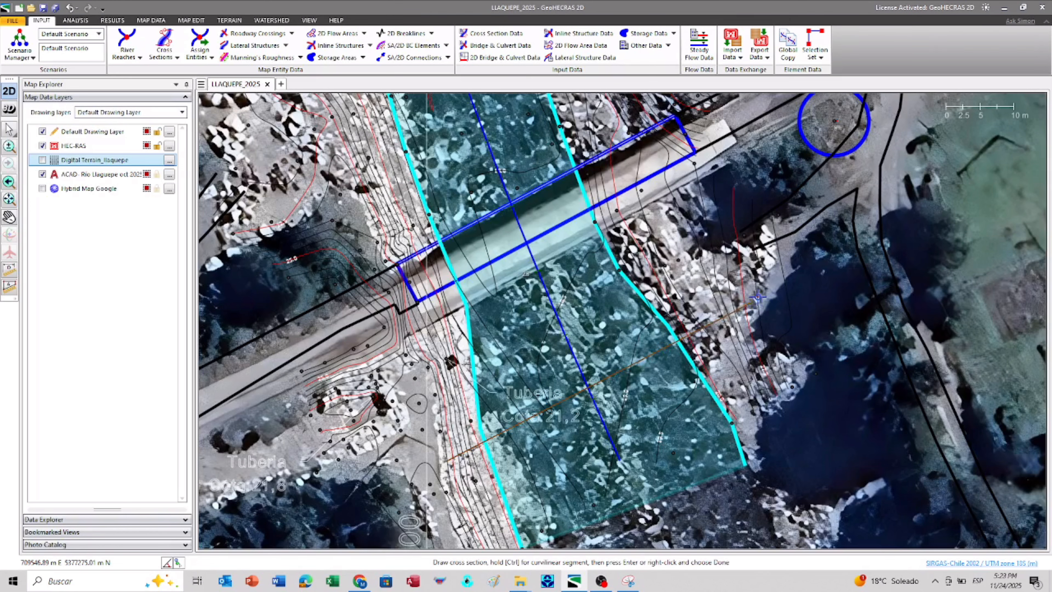
pyautogui.rightClick(784, 282)
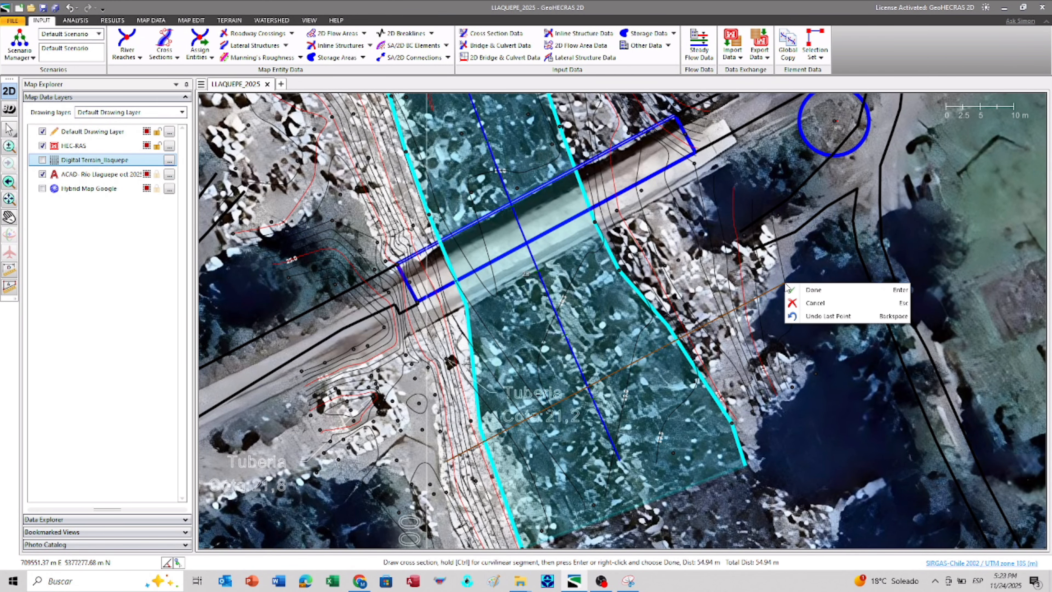
pyautogui.click(807, 285)
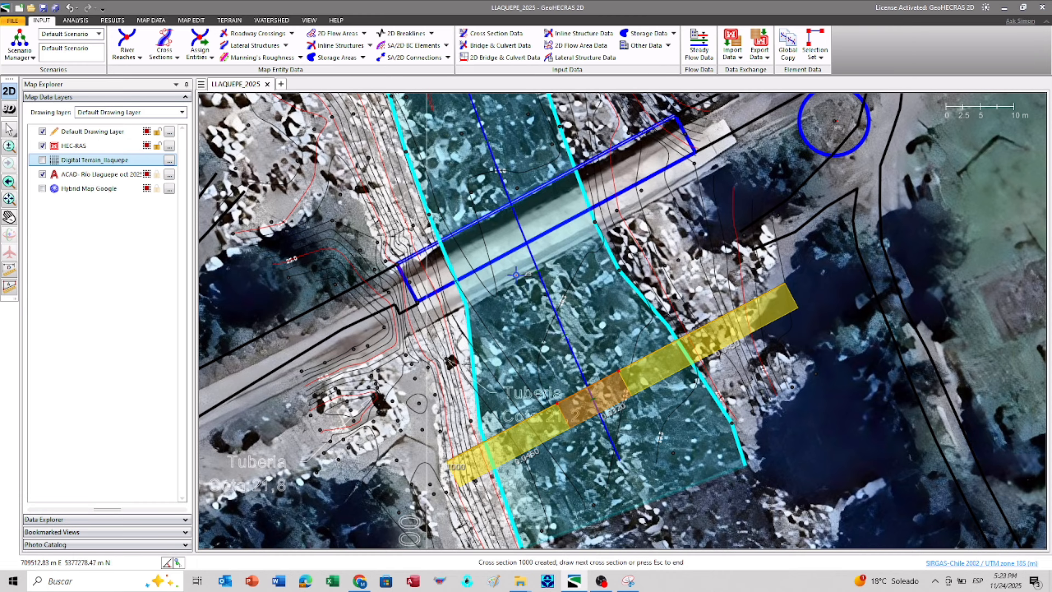
# Draw a bent cross section about 63 m long across the river just downstream of the bridge
pyautogui.moveTo(522, 282); pyautogui.dragTo(596, 489)
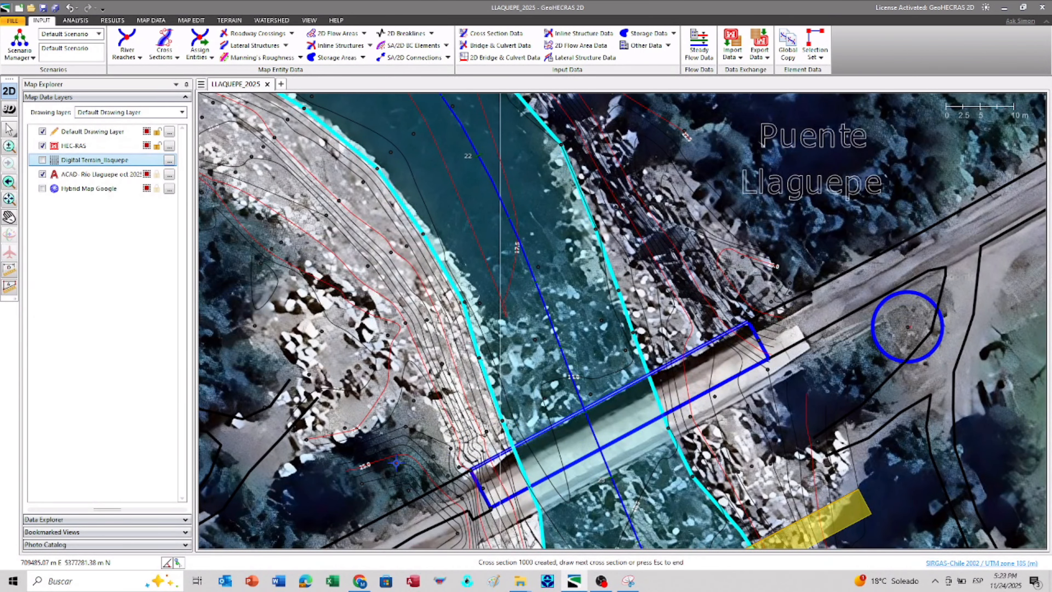
pyautogui.click(404, 455)
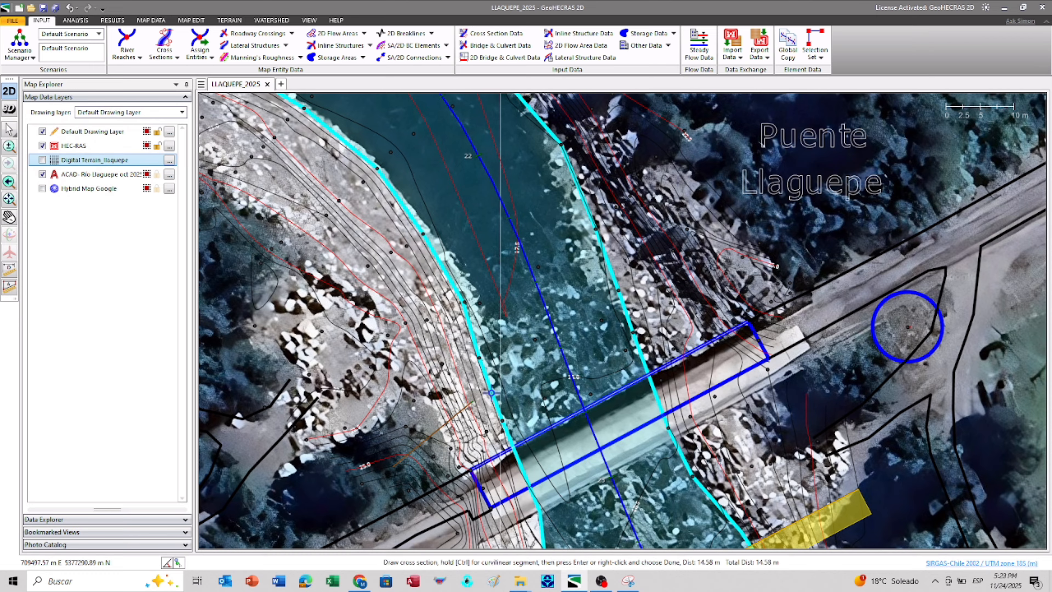
pyautogui.click(629, 337)
pyautogui.click(769, 246)
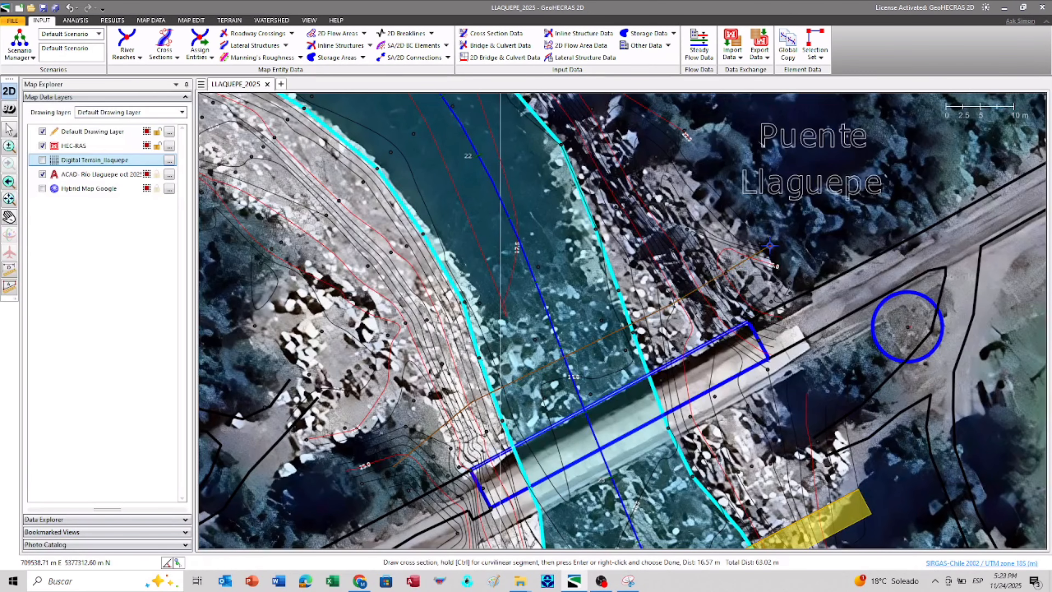
pyautogui.rightClick(770, 246)
pyautogui.click(802, 248)
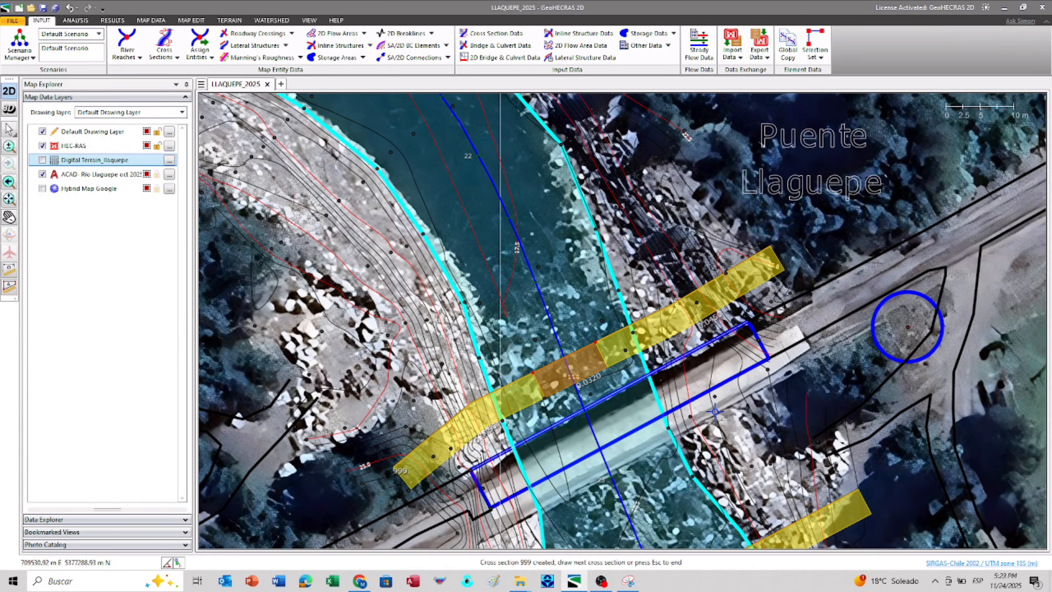
# Draw another cross section over the single channel between the bridge and the blue circle on the bank, with bends at both banks
pyautogui.scroll(-2, 699, 414)
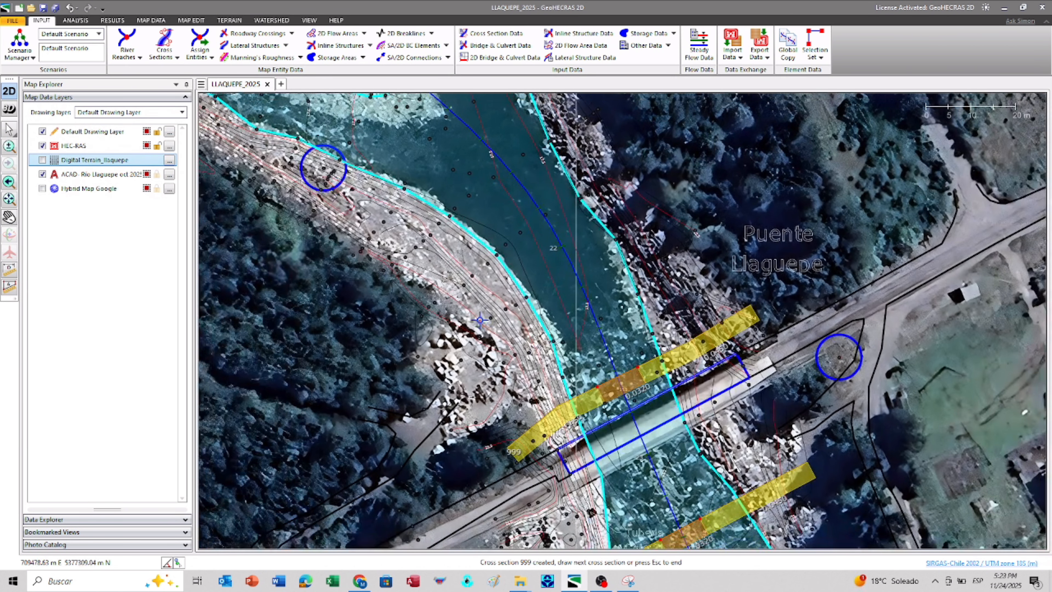
pyautogui.click(480, 320)
pyautogui.click(514, 279)
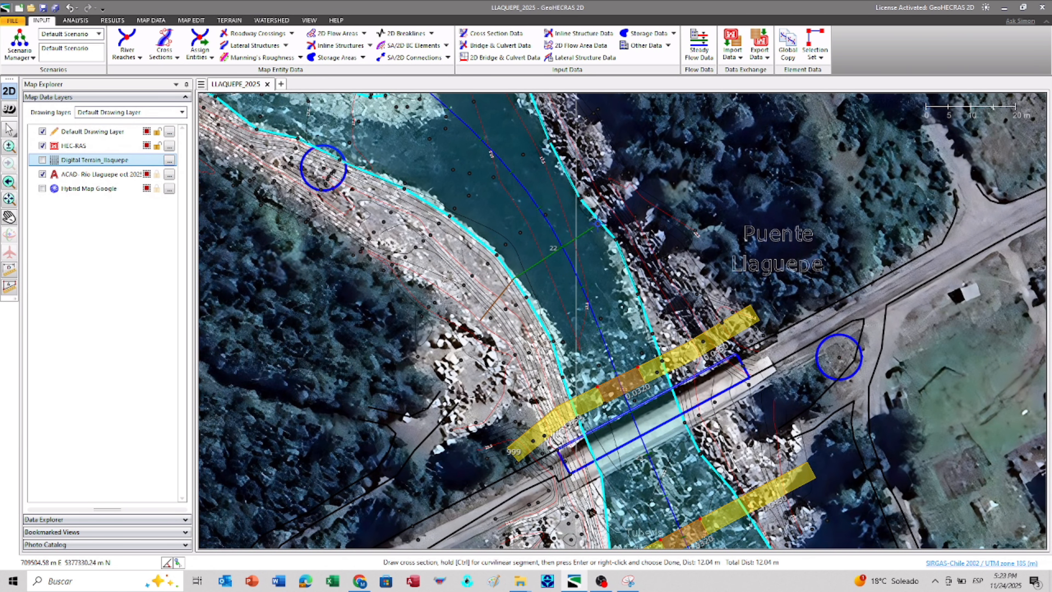
pyautogui.click(615, 209)
pyautogui.rightClick(675, 182)
pyautogui.click(696, 188)
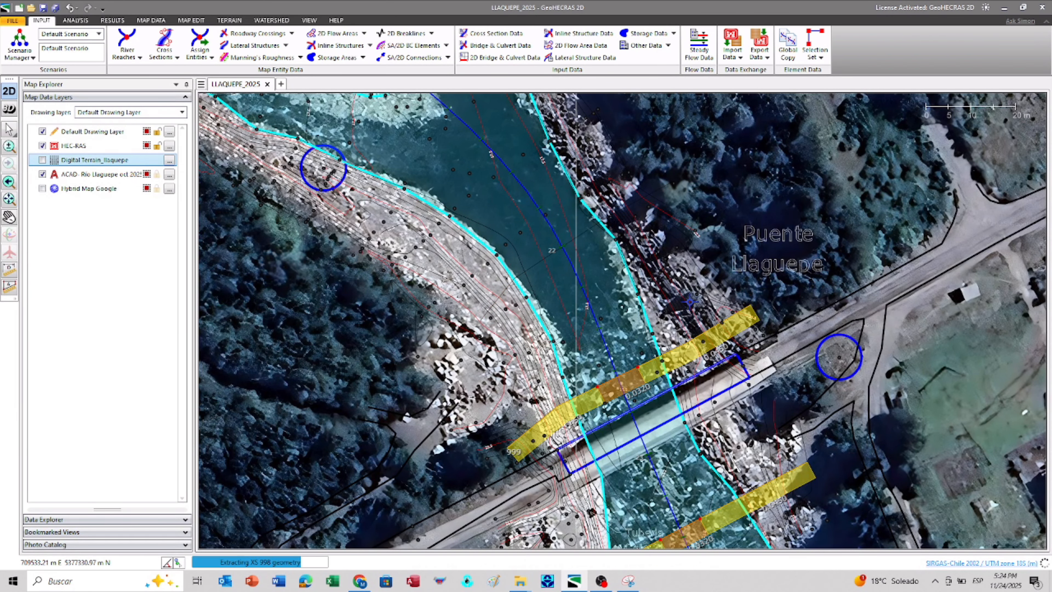
# Draw a cross section about 69 m long across the channel just upstream of the gravel bar's tip
pyautogui.moveTo(543, 292); pyautogui.dragTo(657, 472)
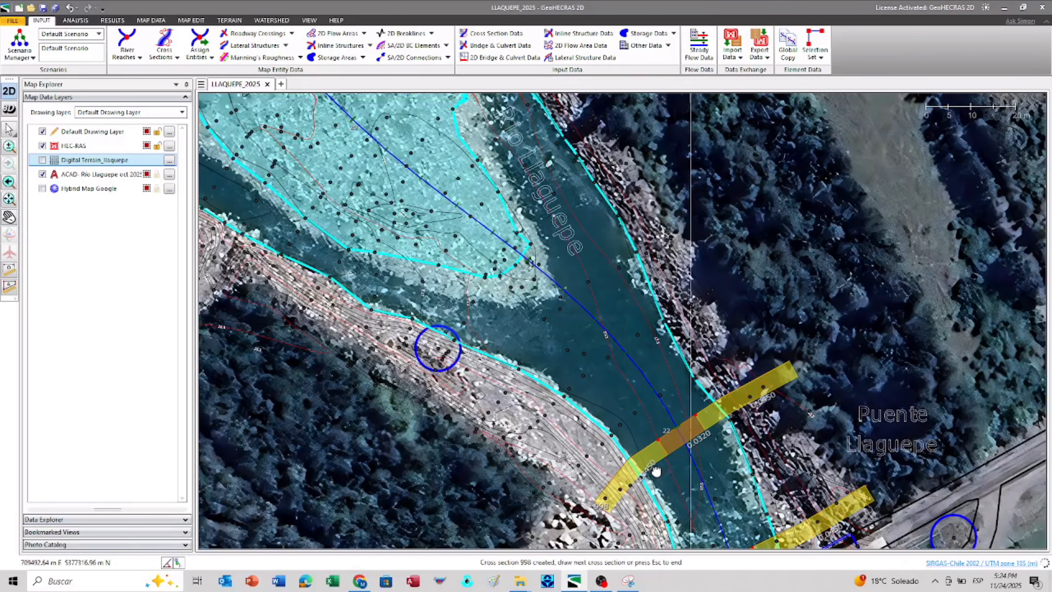
pyautogui.click(495, 439)
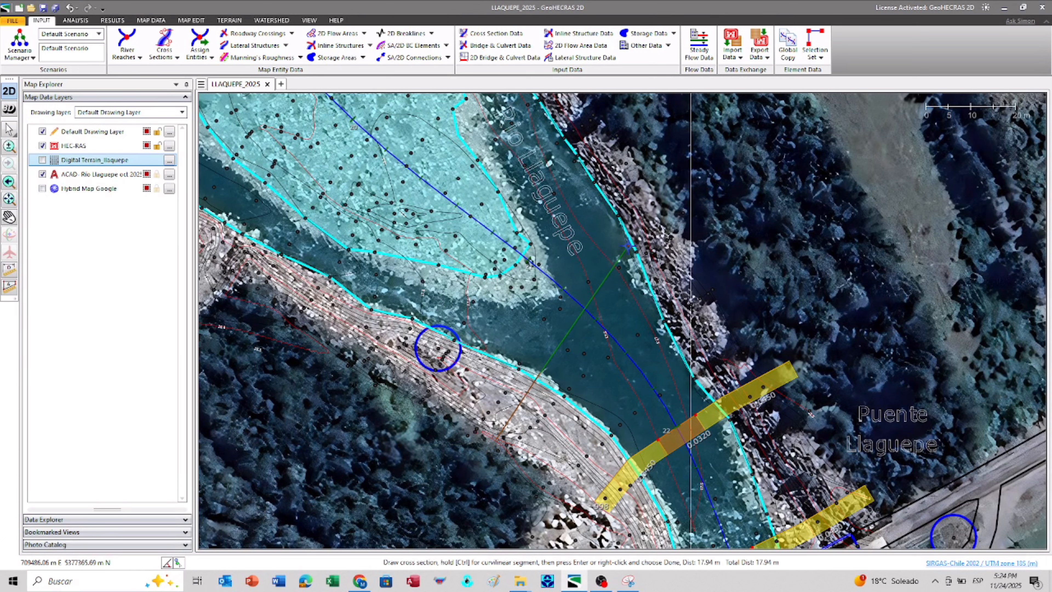
pyautogui.click(639, 263)
pyautogui.rightClick(710, 226)
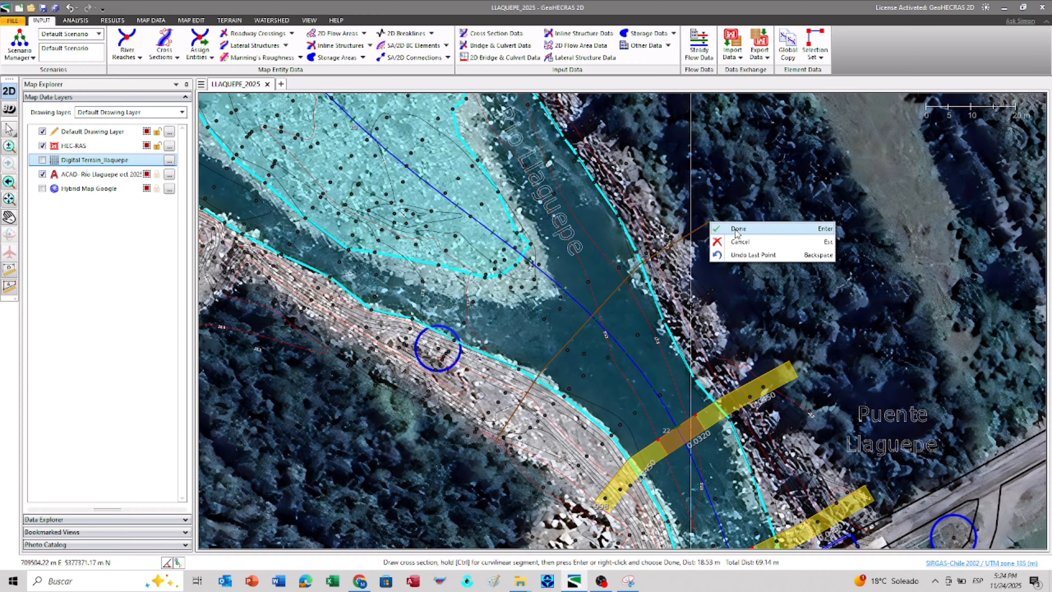
pyautogui.click(728, 229)
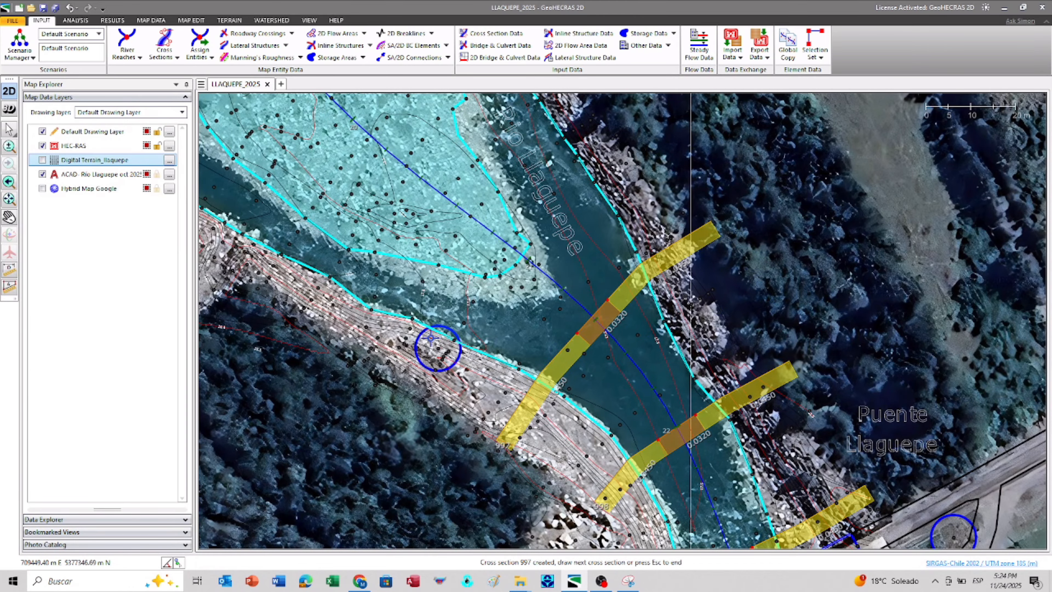
# Draw a cross section from bank to bank over the upstream end of the large gravel bar
pyautogui.click(334, 338)
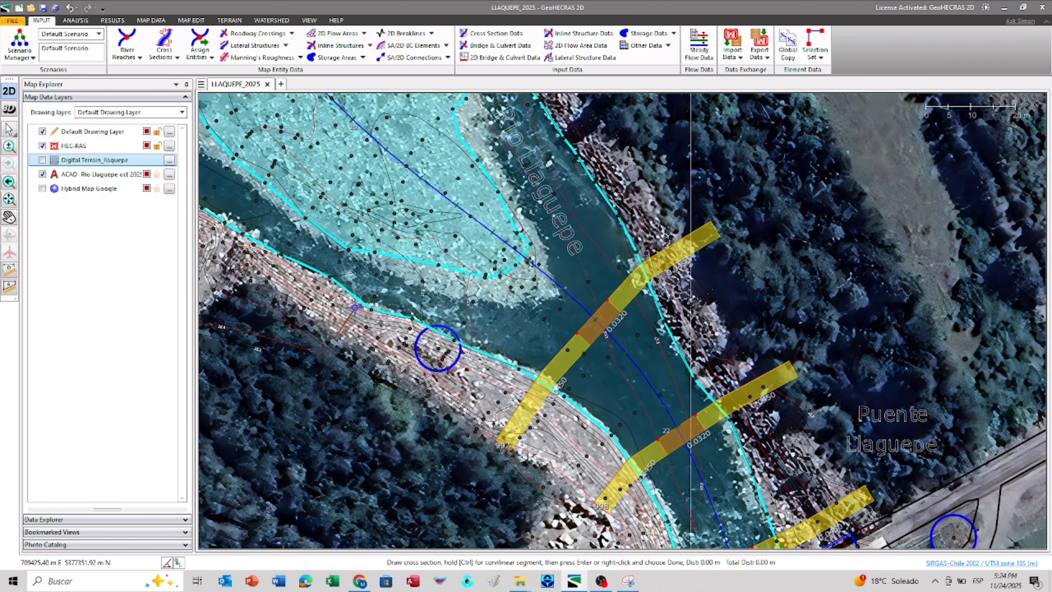
pyautogui.click(425, 214)
pyautogui.click(471, 165)
pyautogui.scroll(-2, 497, 166)
pyautogui.click(557, 108)
pyautogui.rightClick(557, 109)
pyautogui.click(577, 112)
# Start a cross section on the bank farther downstream and carry it about 37 m toward the middle of the gravel bar
pyautogui.moveTo(346, 161); pyautogui.dragTo(469, 383)
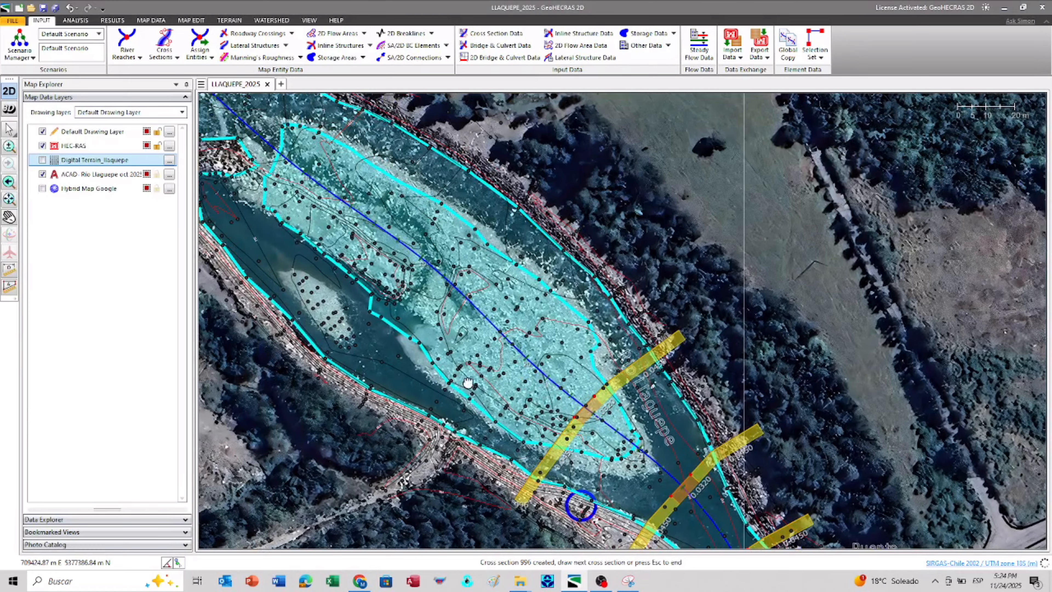
pyautogui.click(378, 412)
pyautogui.click(436, 323)
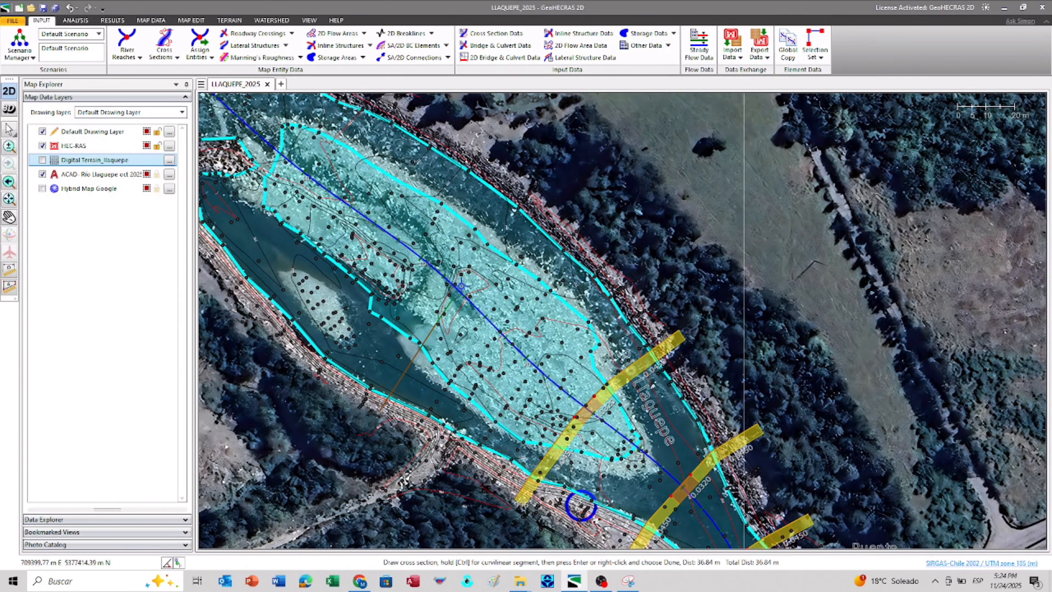